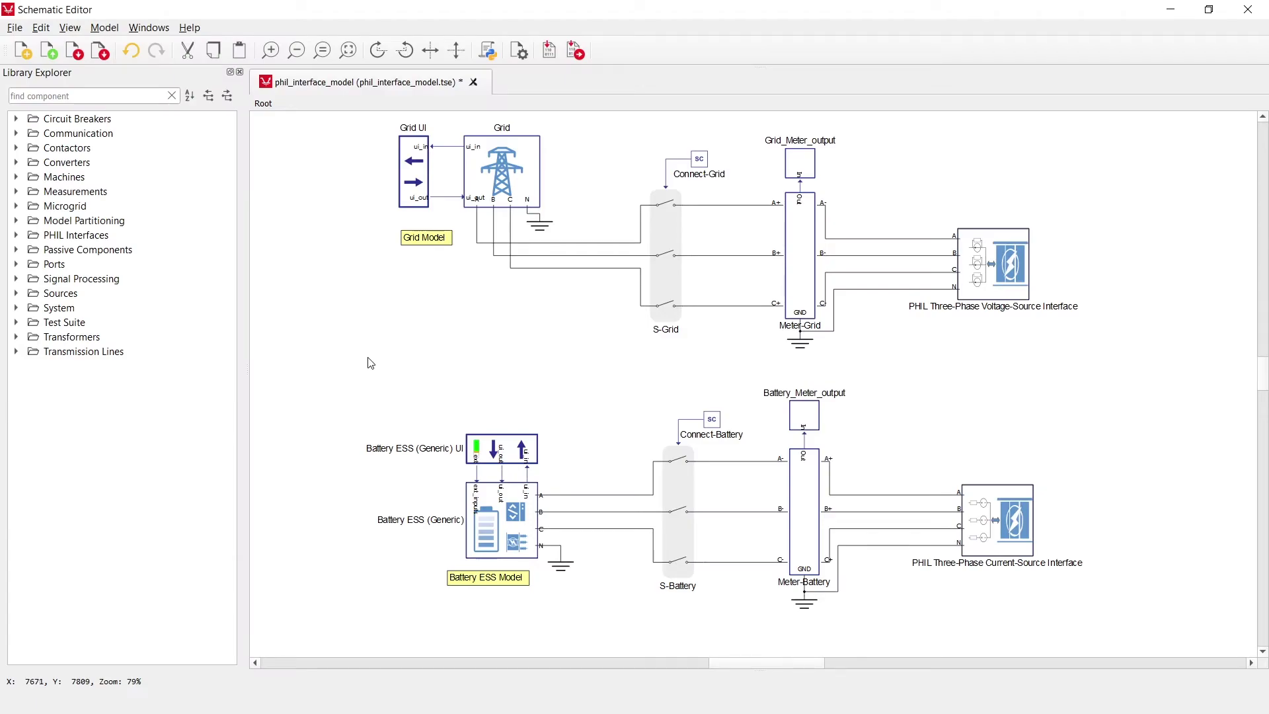
# Step: Show the PHIL Interfaces library category and identify the three-phase voltage-source and current-source interfaces in the schematic
pyautogui.click(16, 236)
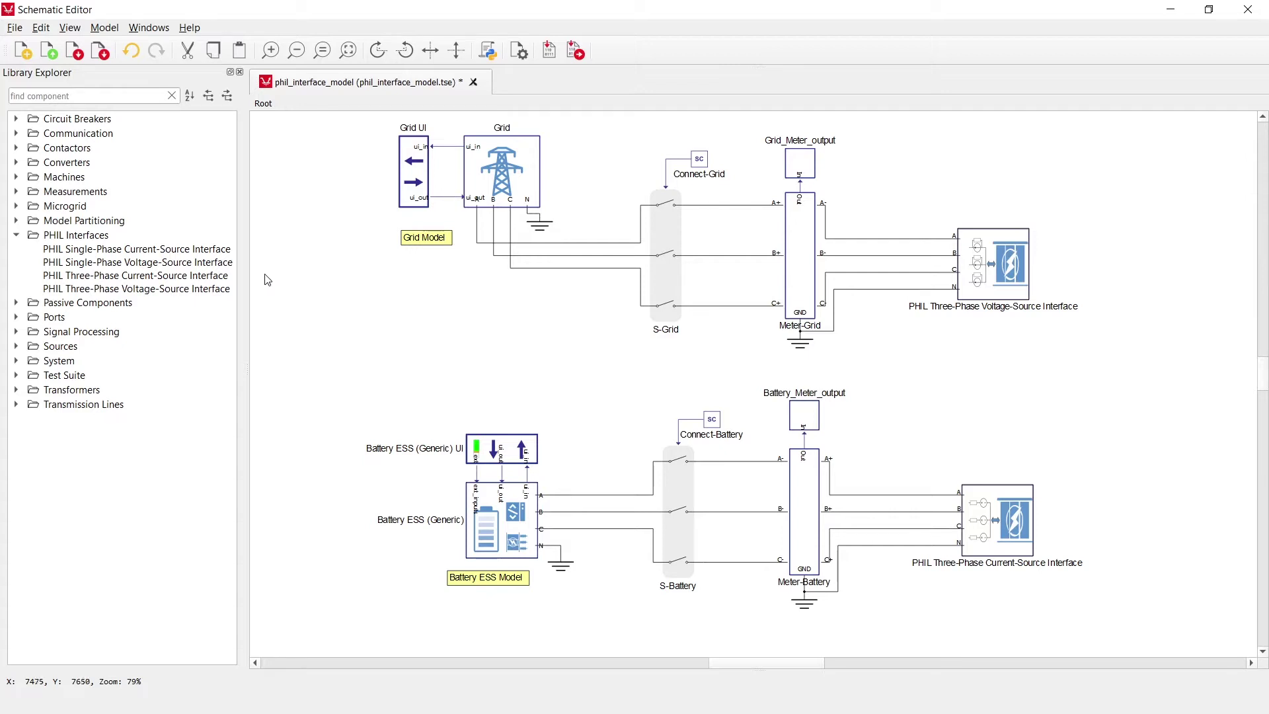
pyautogui.click(1009, 279)
pyautogui.click(1004, 509)
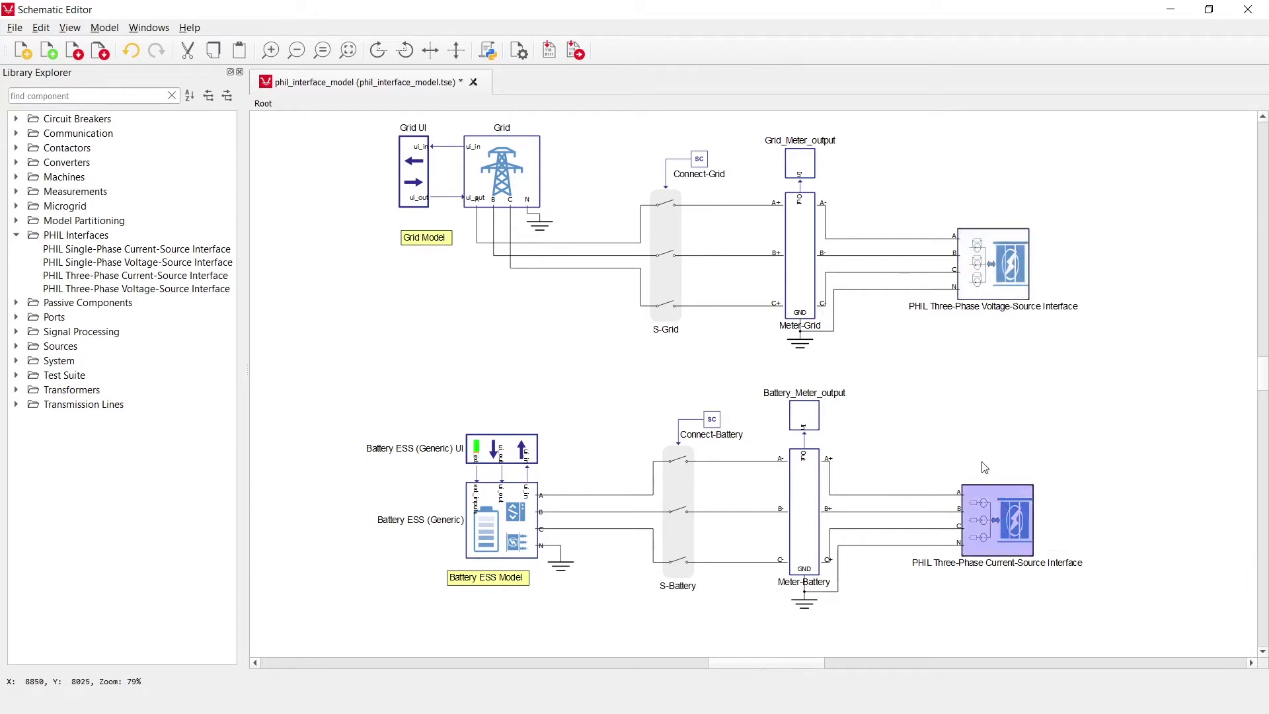
pyautogui.click(970, 375)
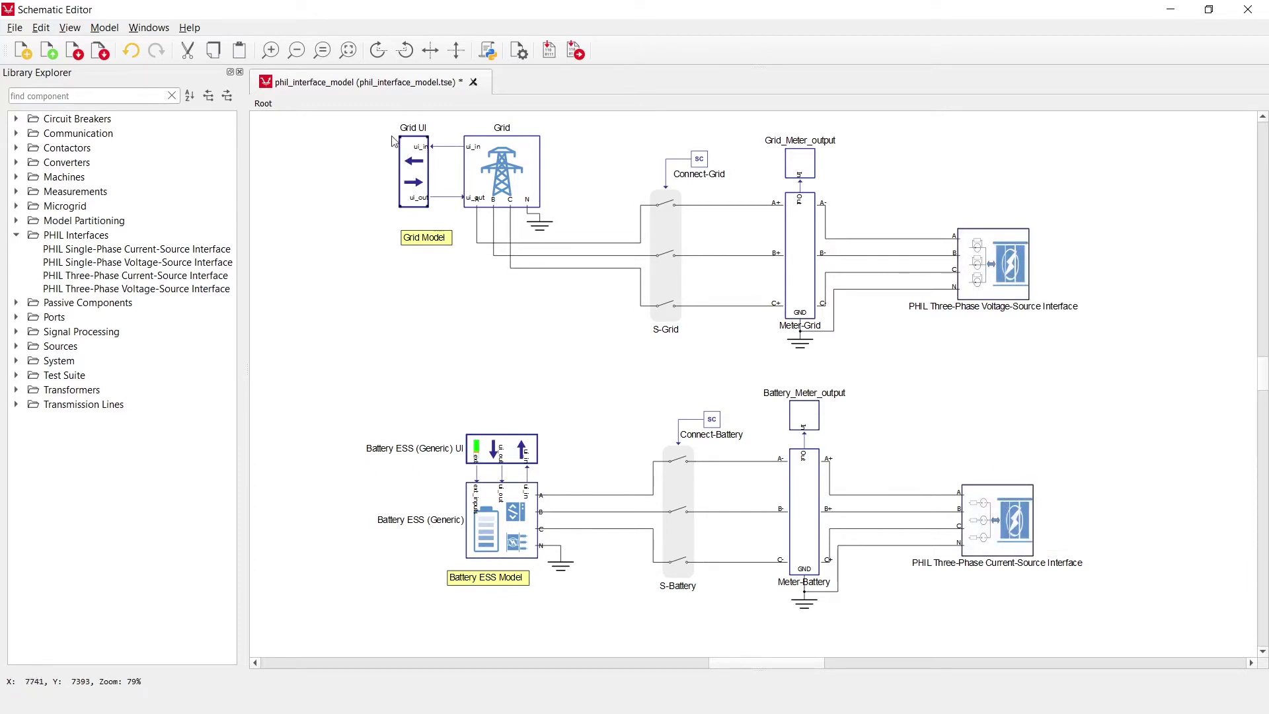
# Step: Examine the complete grid circuit from Grid UI to the voltage-source interface, including its Grid component
pyautogui.moveTo(336, 122); pyautogui.dragTo(1108, 362)
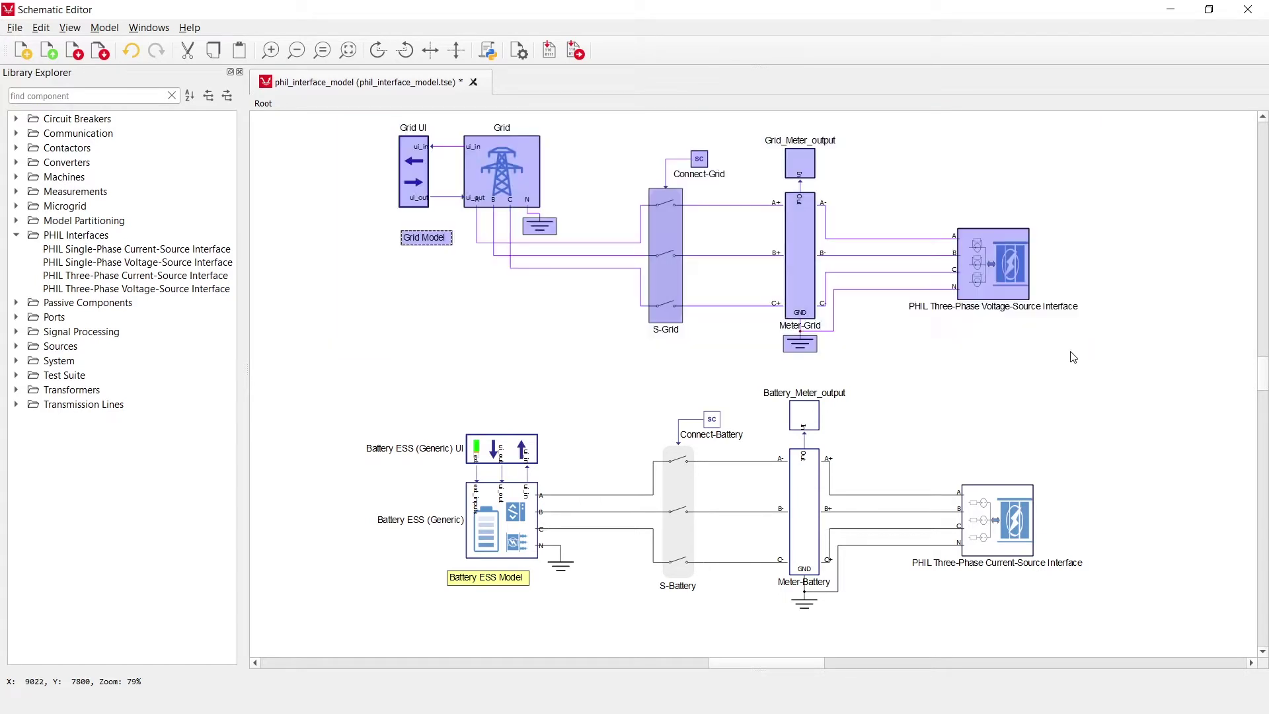
pyautogui.click(582, 327)
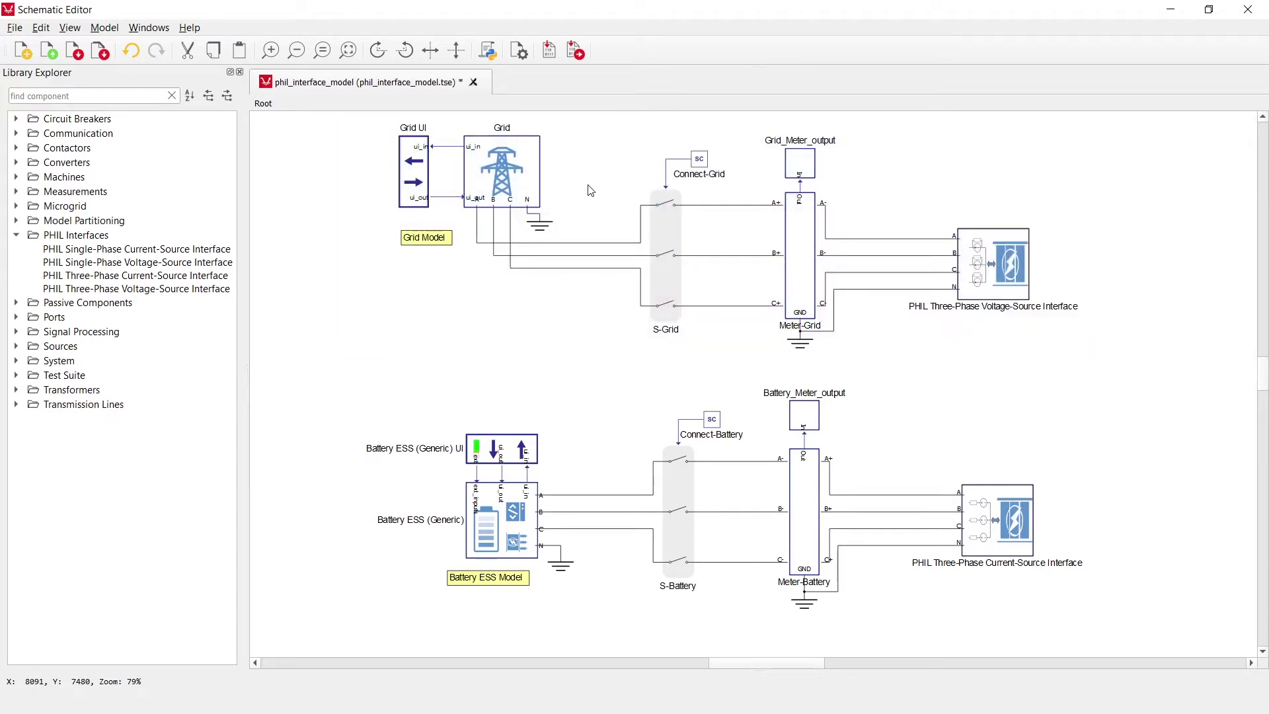
pyautogui.click(503, 171)
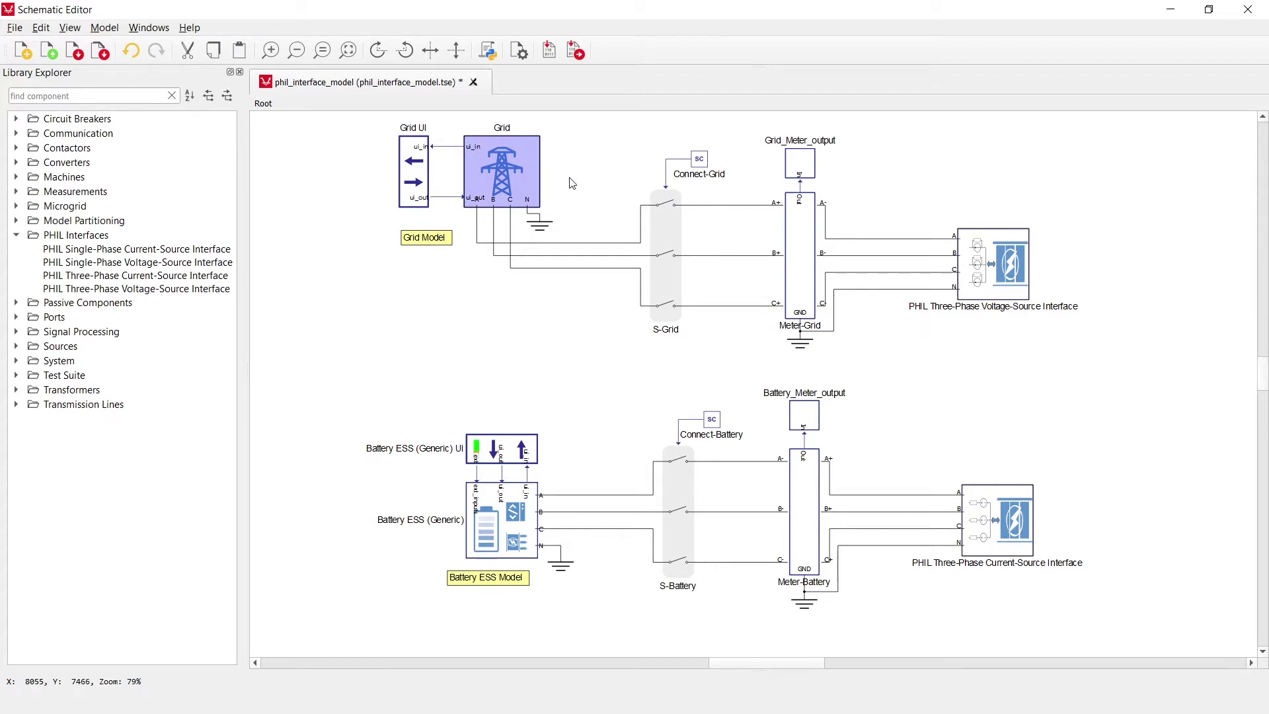
pyautogui.click(572, 190)
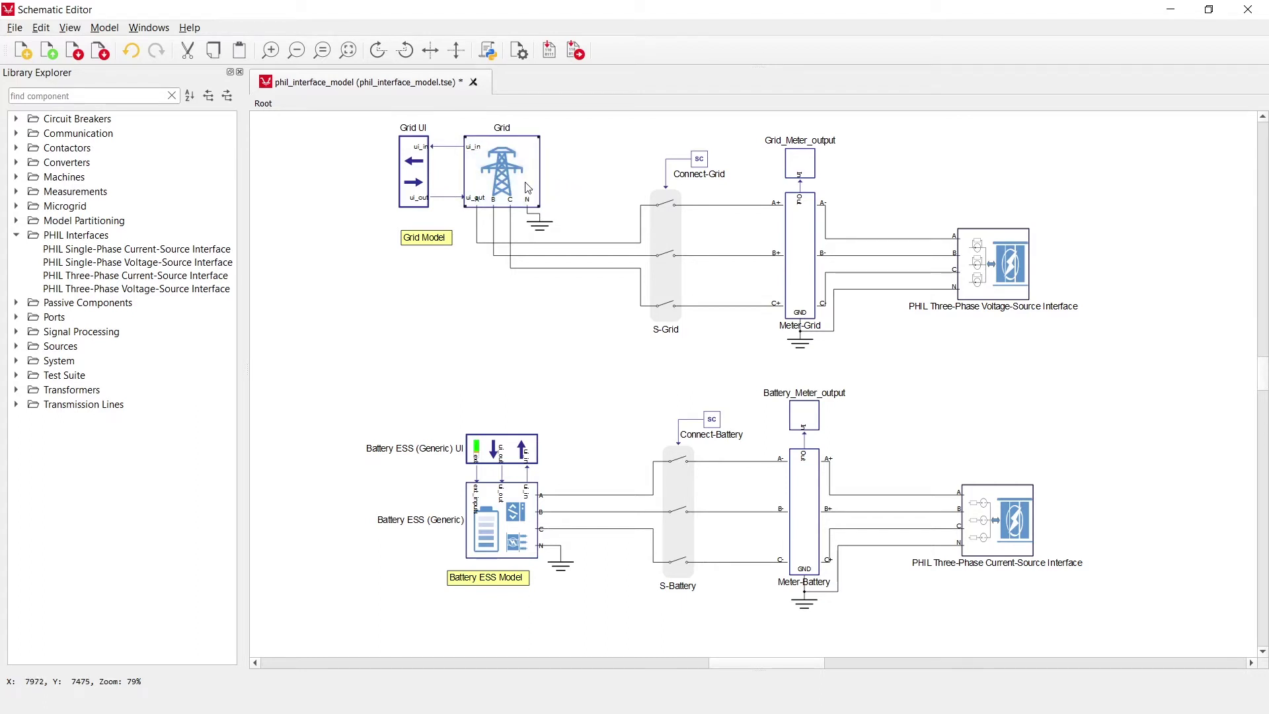
# Step: Locate the Grid component in the Microgrid library's Grid category and match it to the Grid block in the schematic
pyautogui.click(16, 207)
pyautogui.click(33, 235)
pyautogui.click(74, 249)
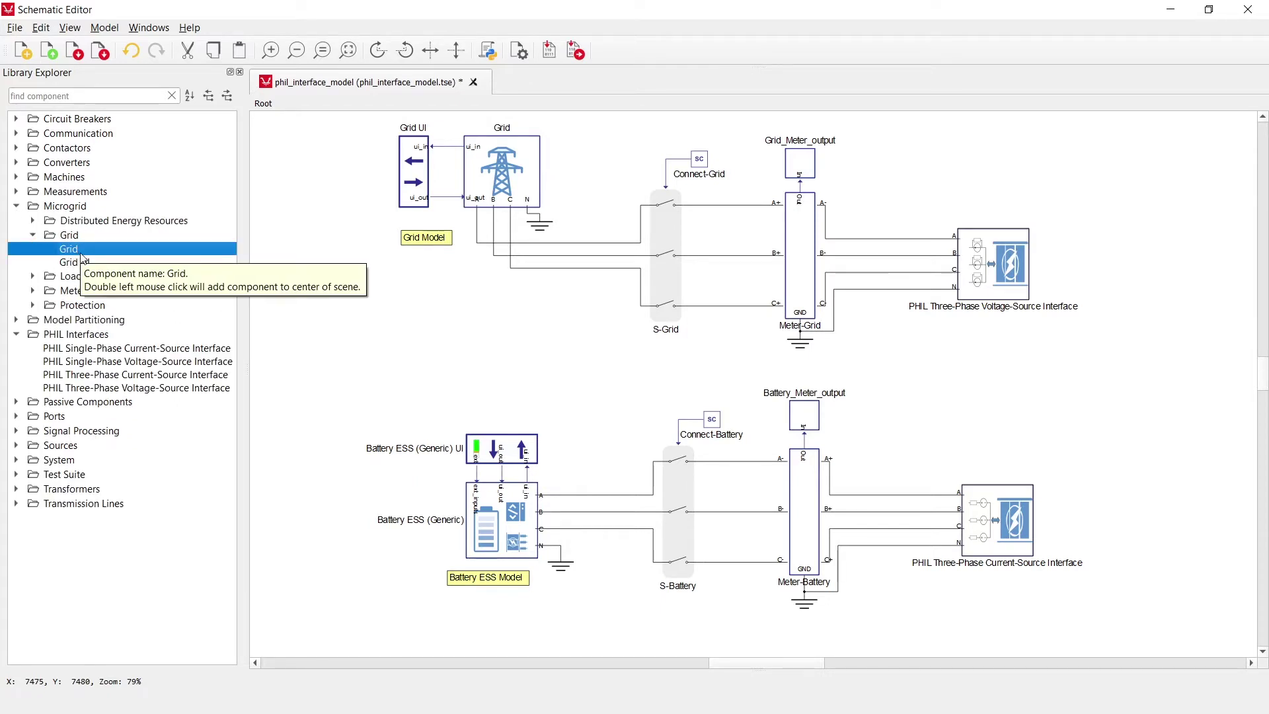
pyautogui.click(526, 199)
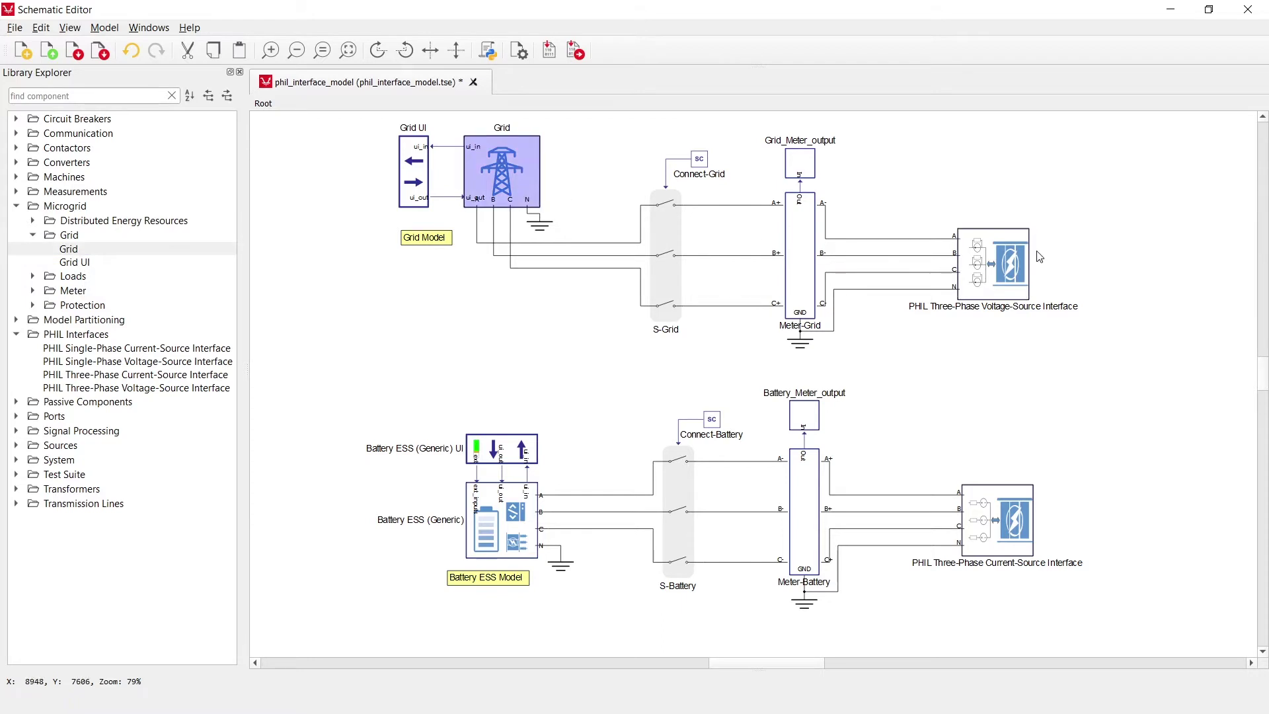
# Step: Examine the voltage-source interface, the S-Grid contactor and the Meter-Grid block in the grid circuit
pyautogui.click(1009, 260)
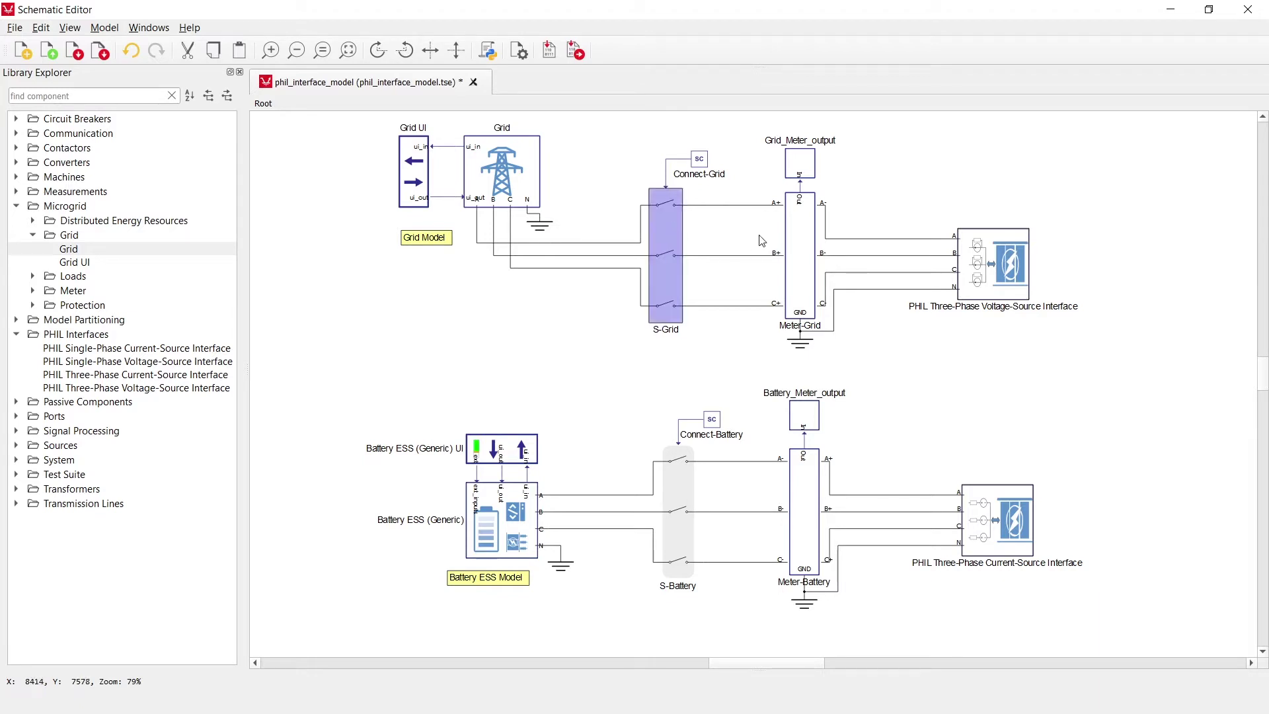
pyautogui.click(798, 264)
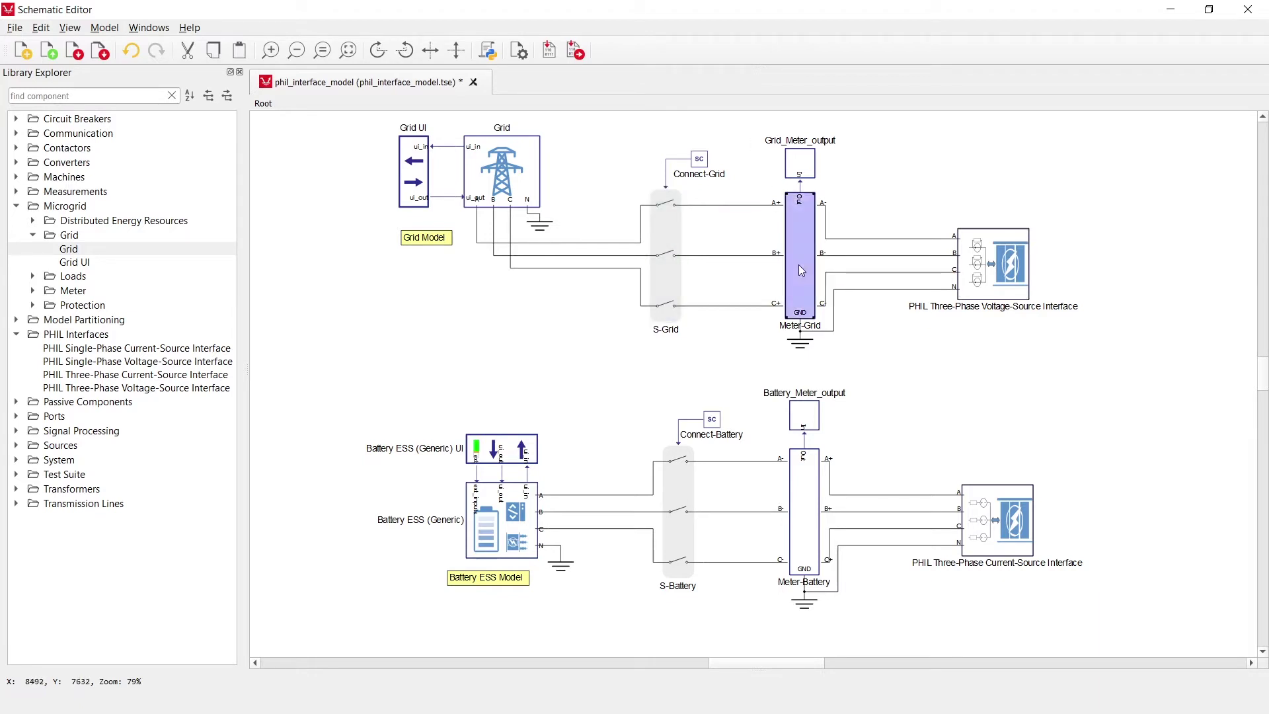
pyautogui.click(862, 204)
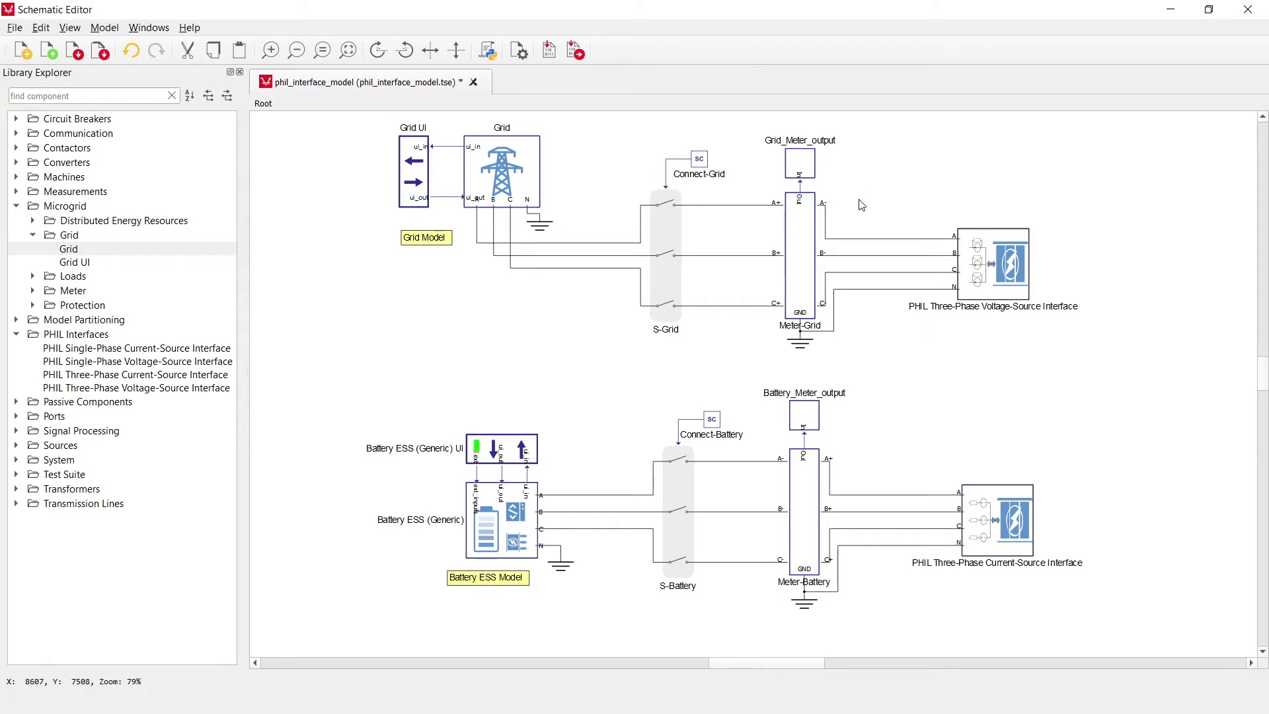
# Step: Inspect the internal circuit of the PHIL Three-Phase Voltage-Source Interface and return to the root schematic
pyautogui.click(993, 255)
pyautogui.click(993, 255)
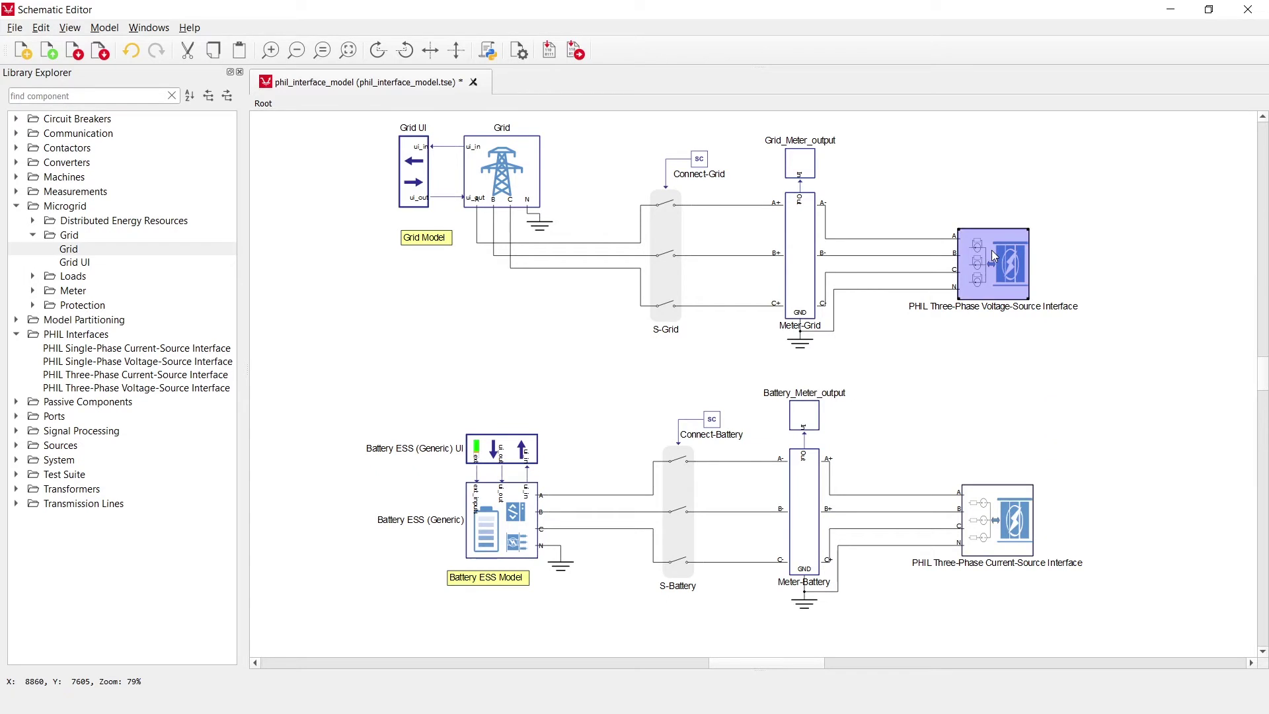
pyautogui.doubleClick(991, 255)
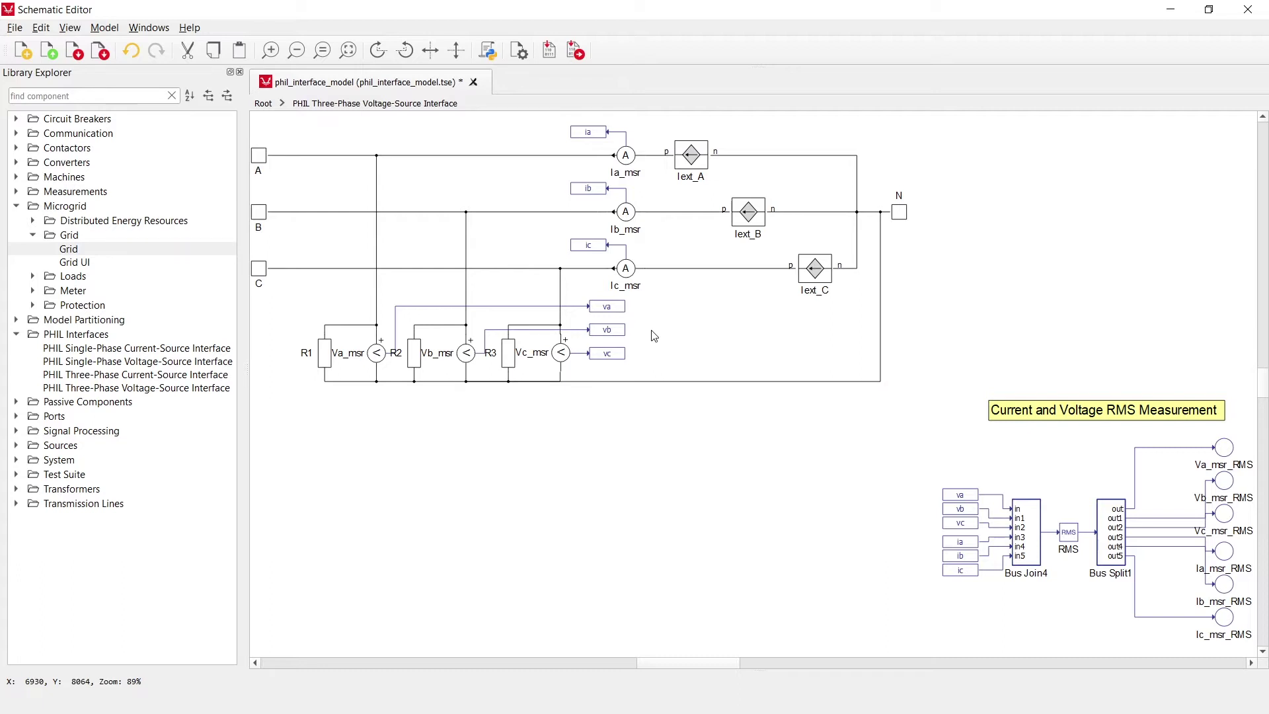
pyautogui.click(263, 104)
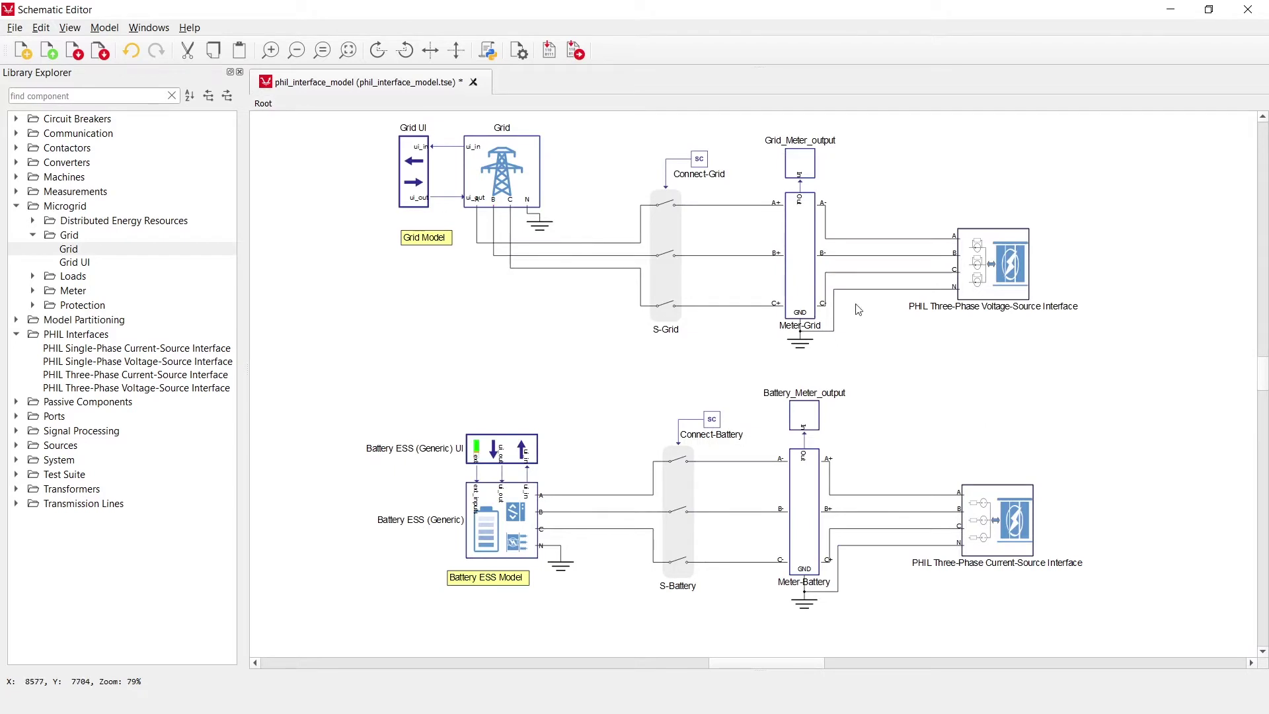
# Step: Examine how the Grid block and the PHIL Three-Phase Voltage-Source Interface relate in the root schematic
pyautogui.click(974, 281)
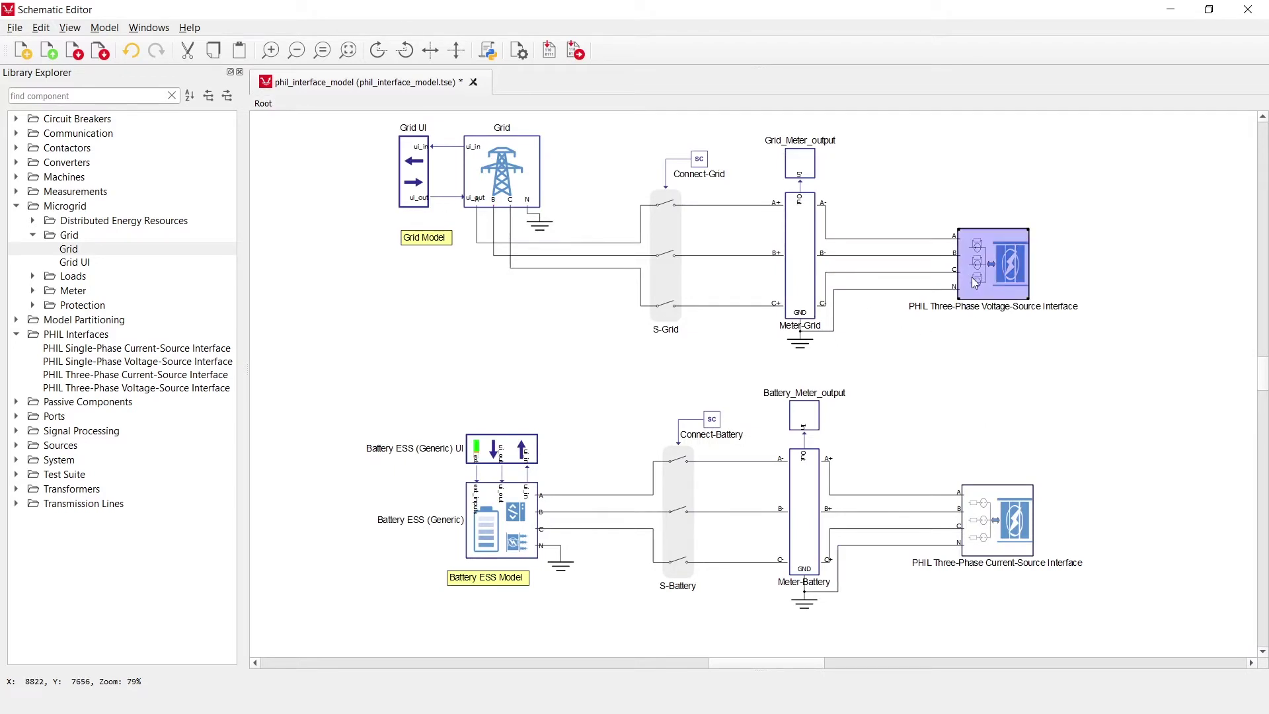
pyautogui.click(993, 327)
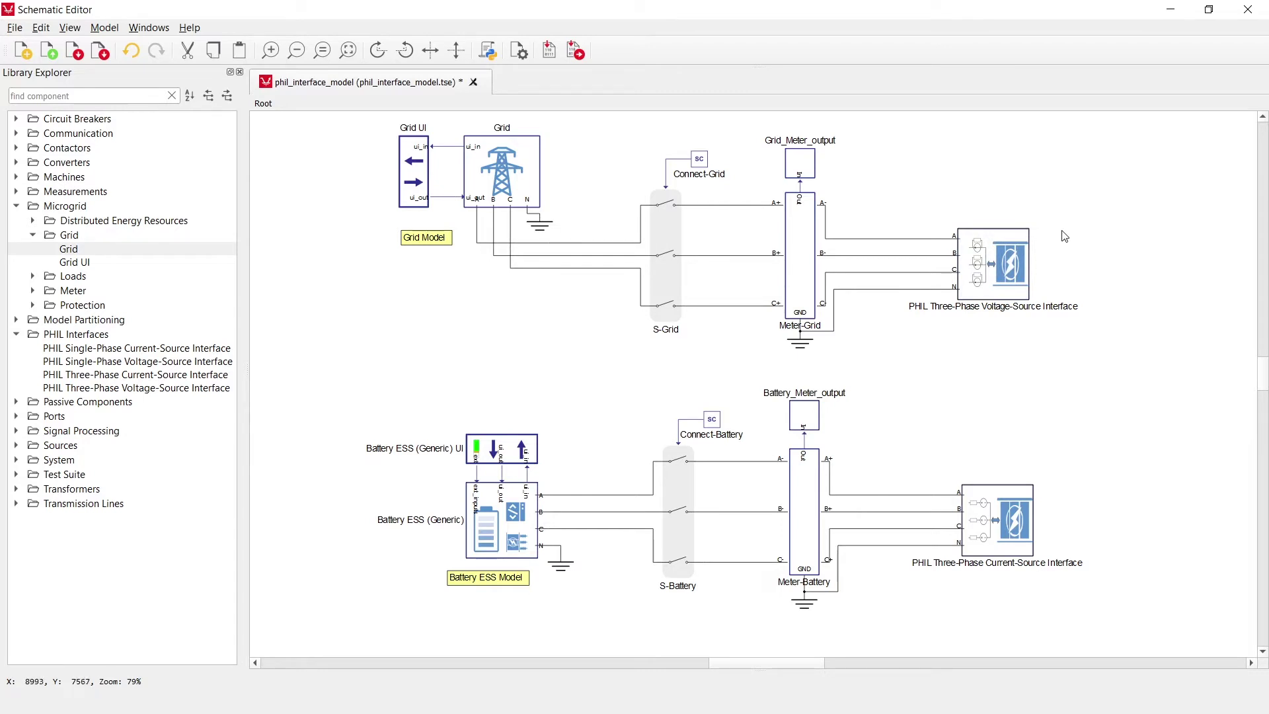
pyautogui.click(502, 191)
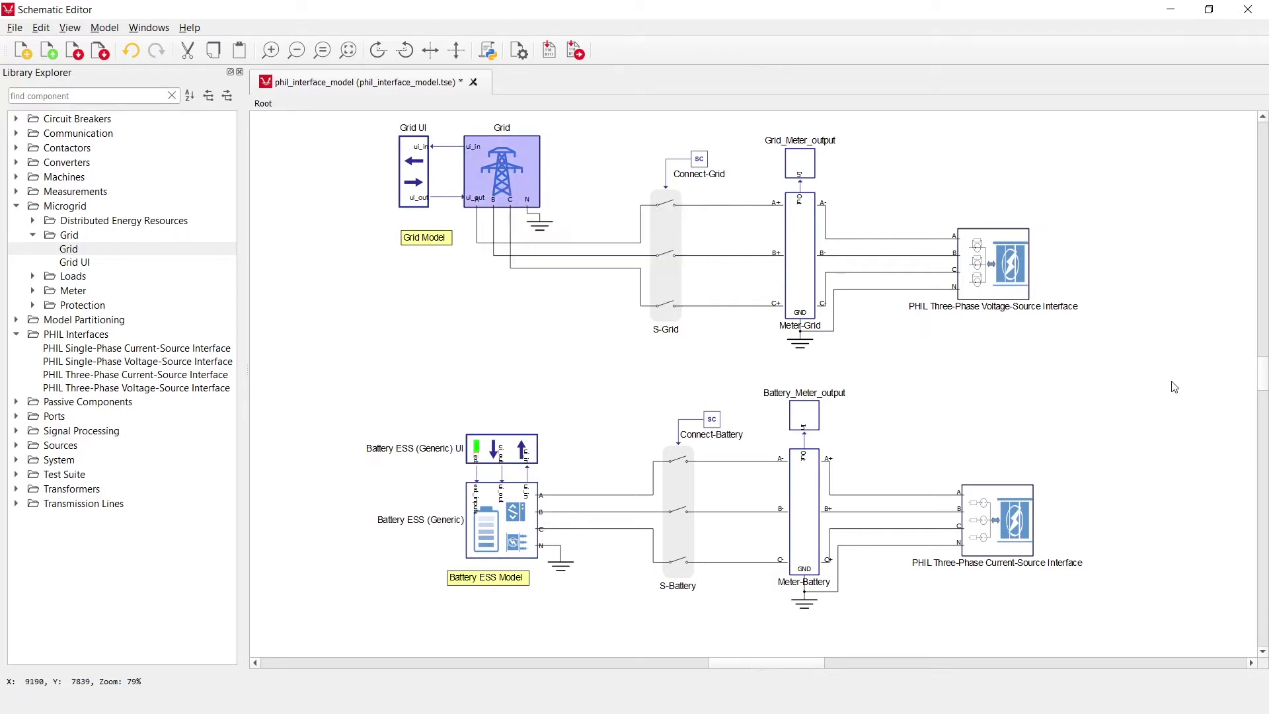
pyautogui.click(1062, 353)
pyautogui.click(1009, 276)
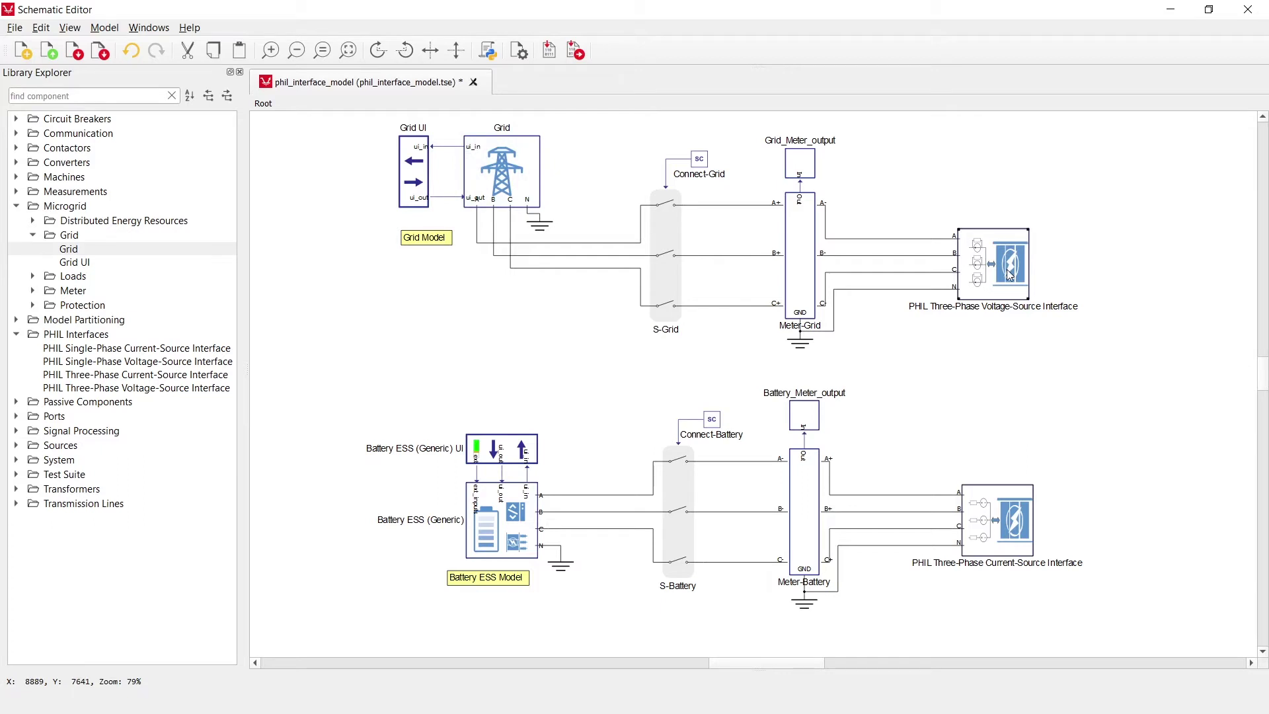
pyautogui.click(1067, 259)
# Step: Review the voltage-source interface's current input and input filtering properties, switching dynamic gain and offset settings on and back off
pyautogui.doubleClick(1012, 271)
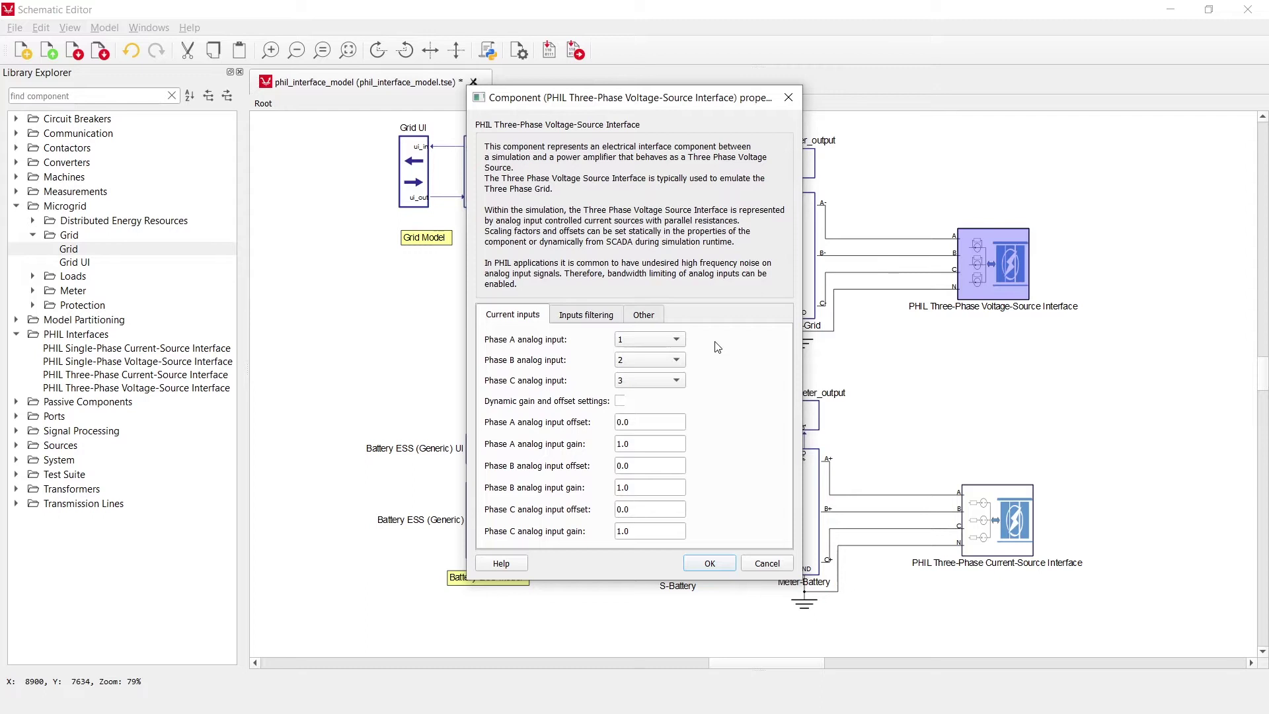
pyautogui.click(649, 450)
pyautogui.click(659, 427)
pyautogui.click(620, 402)
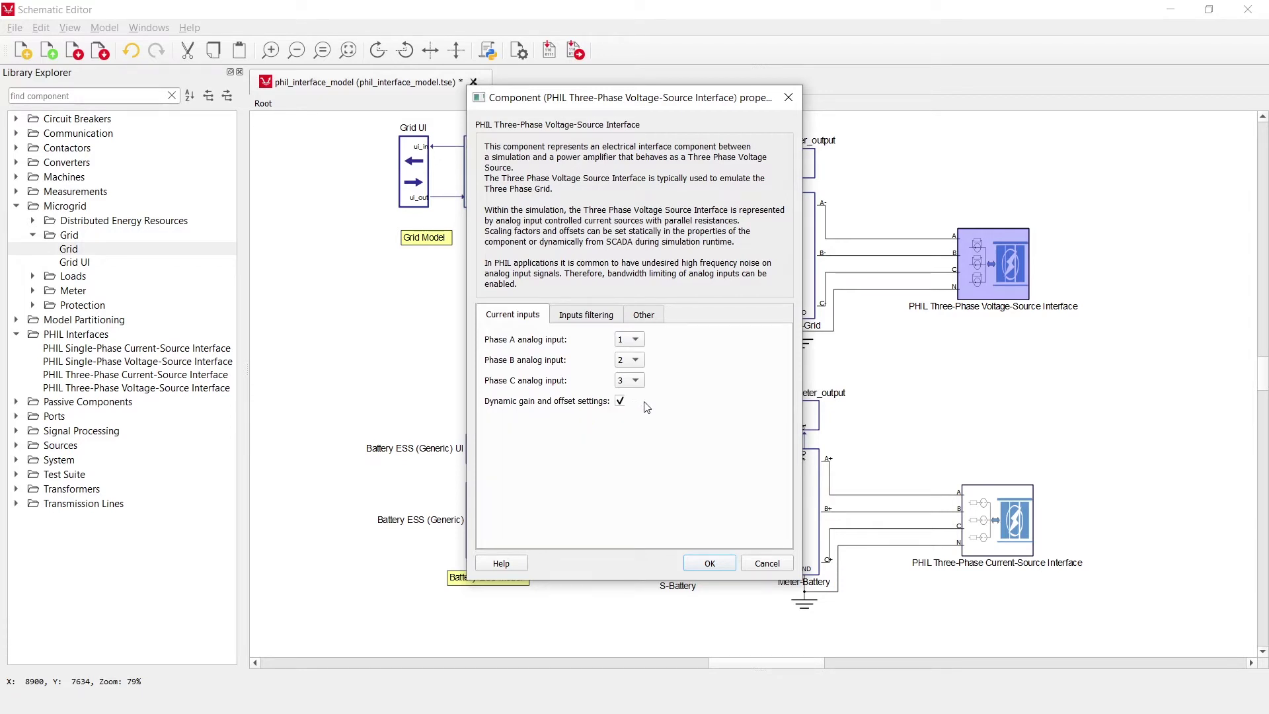
pyautogui.click(619, 401)
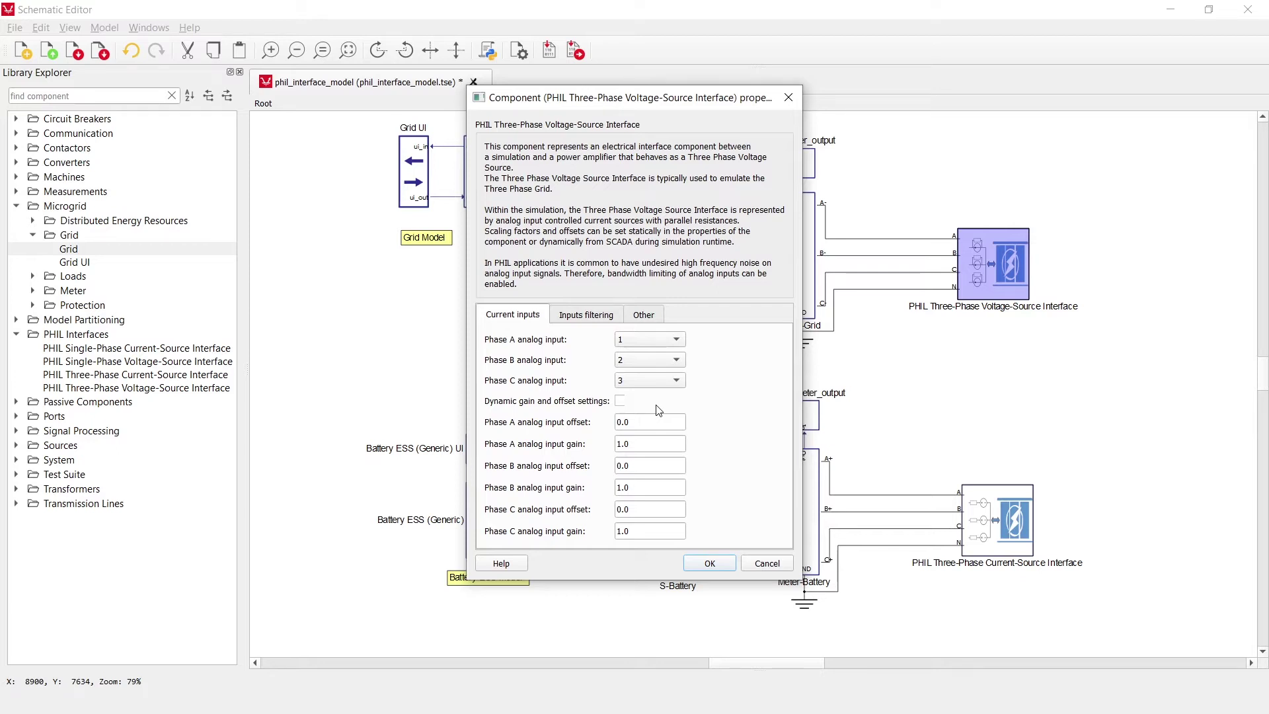
pyautogui.click(611, 318)
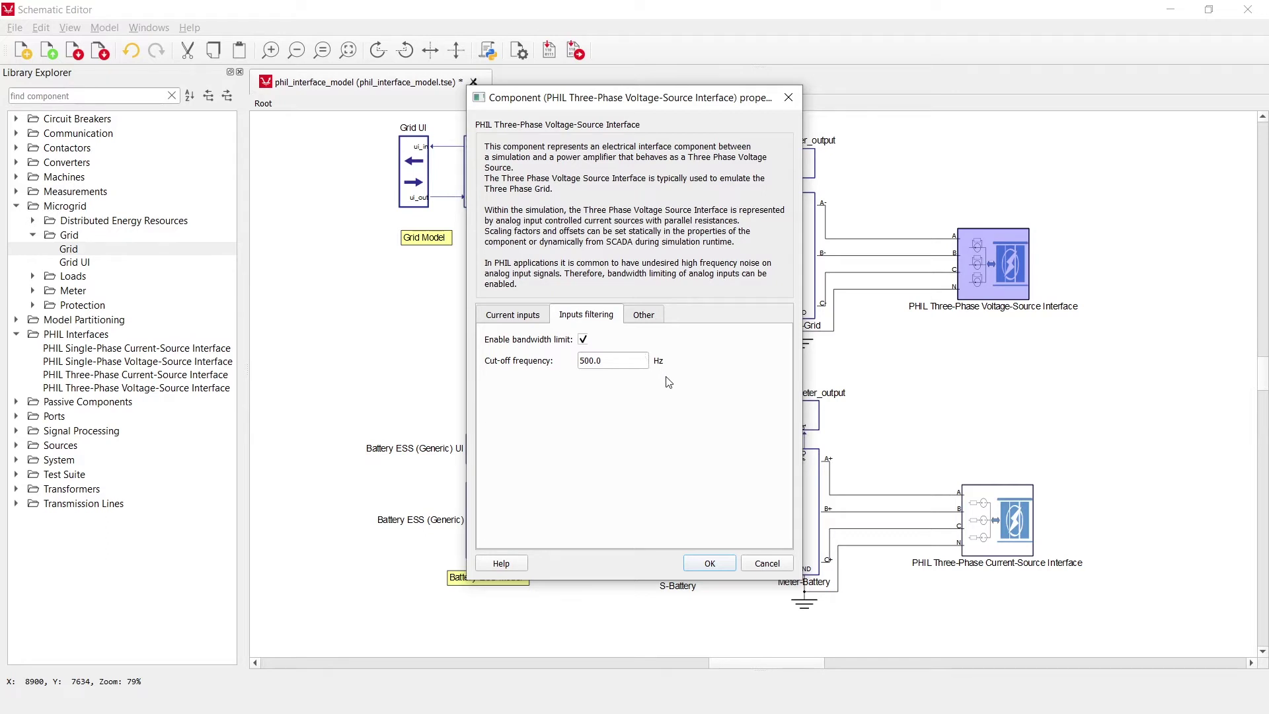
pyautogui.click(710, 564)
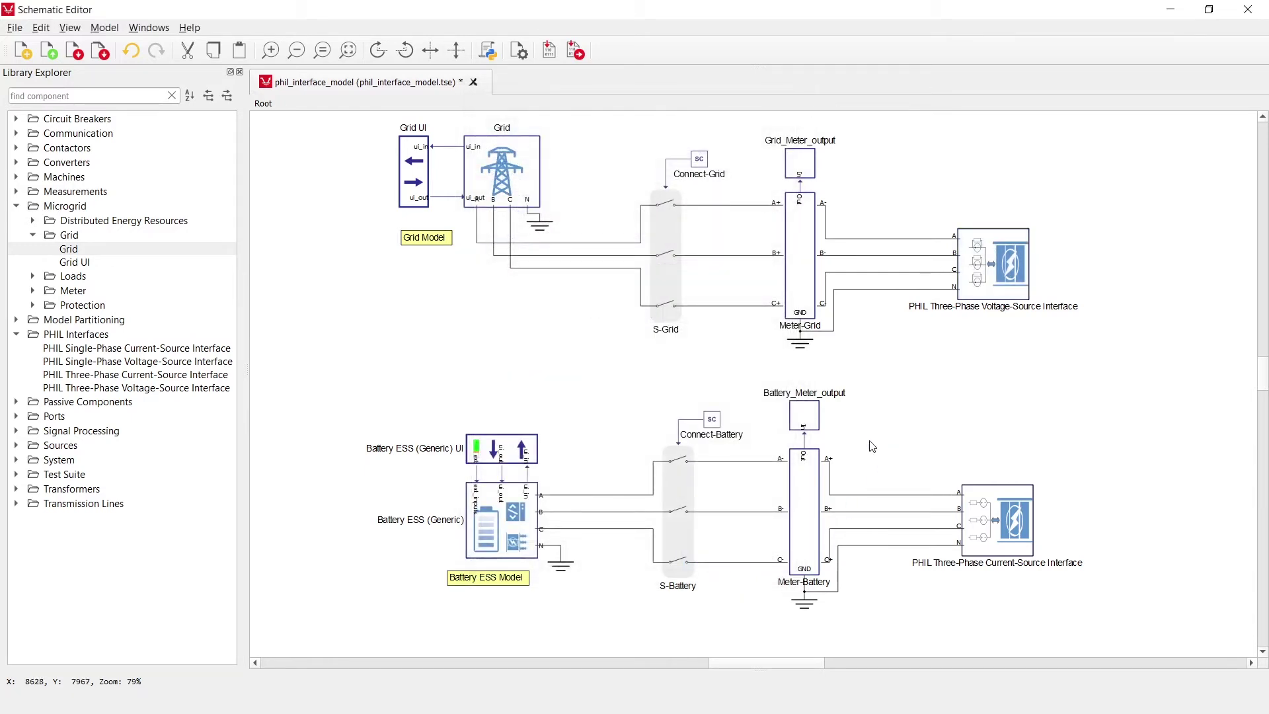
# Step: Locate Battery ESS (Generic) in the Microgrid library's Energy Storage category and match it to the battery block in the schematic
pyautogui.scroll(-1, 866, 444)
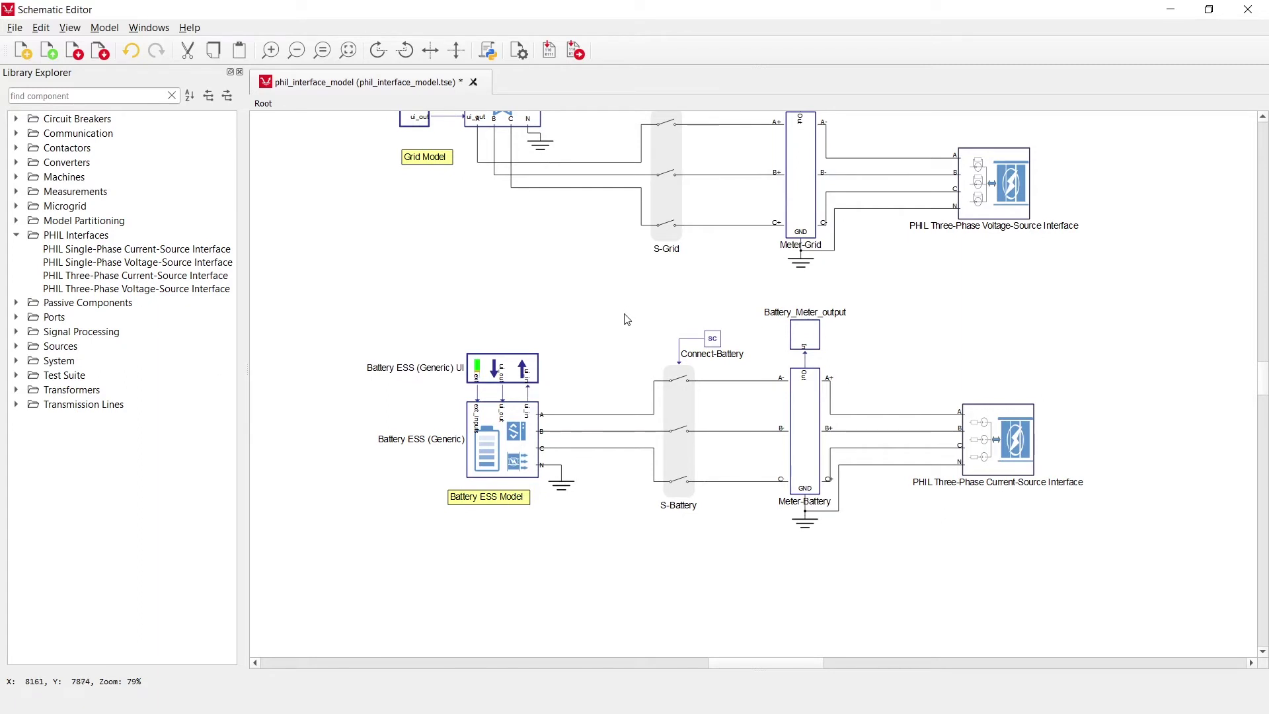
pyautogui.click(494, 443)
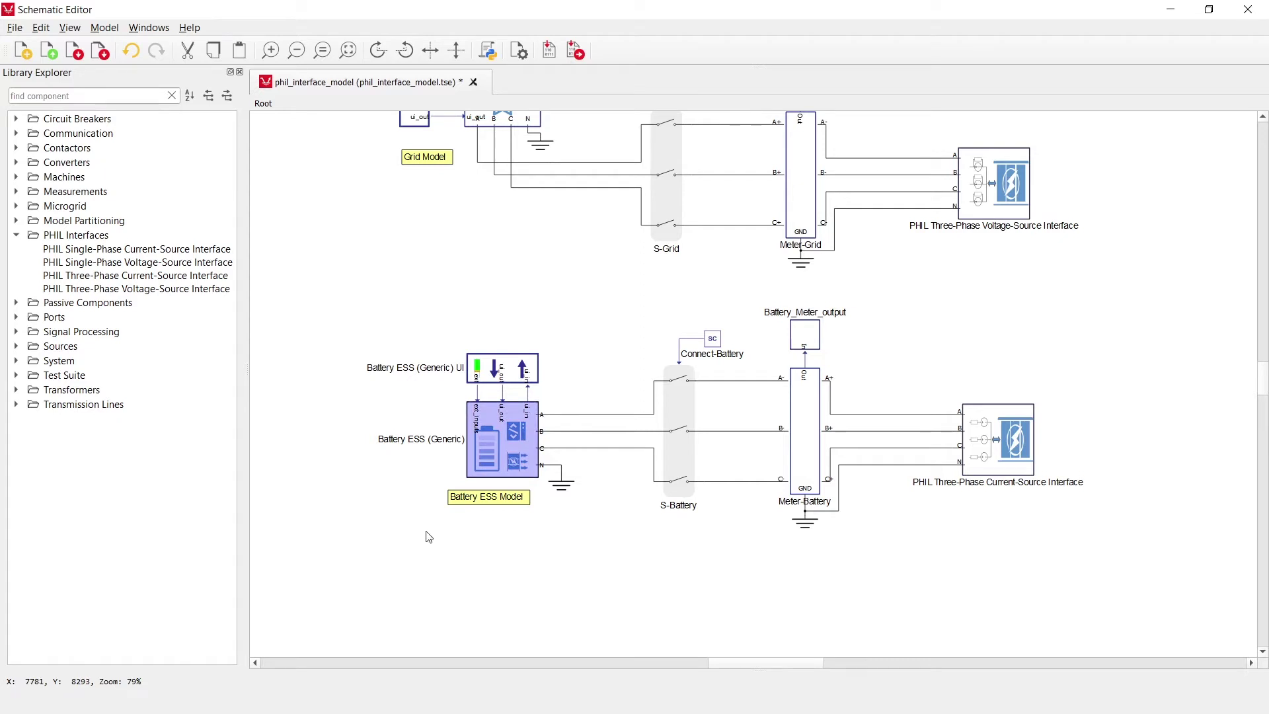
pyautogui.click(411, 517)
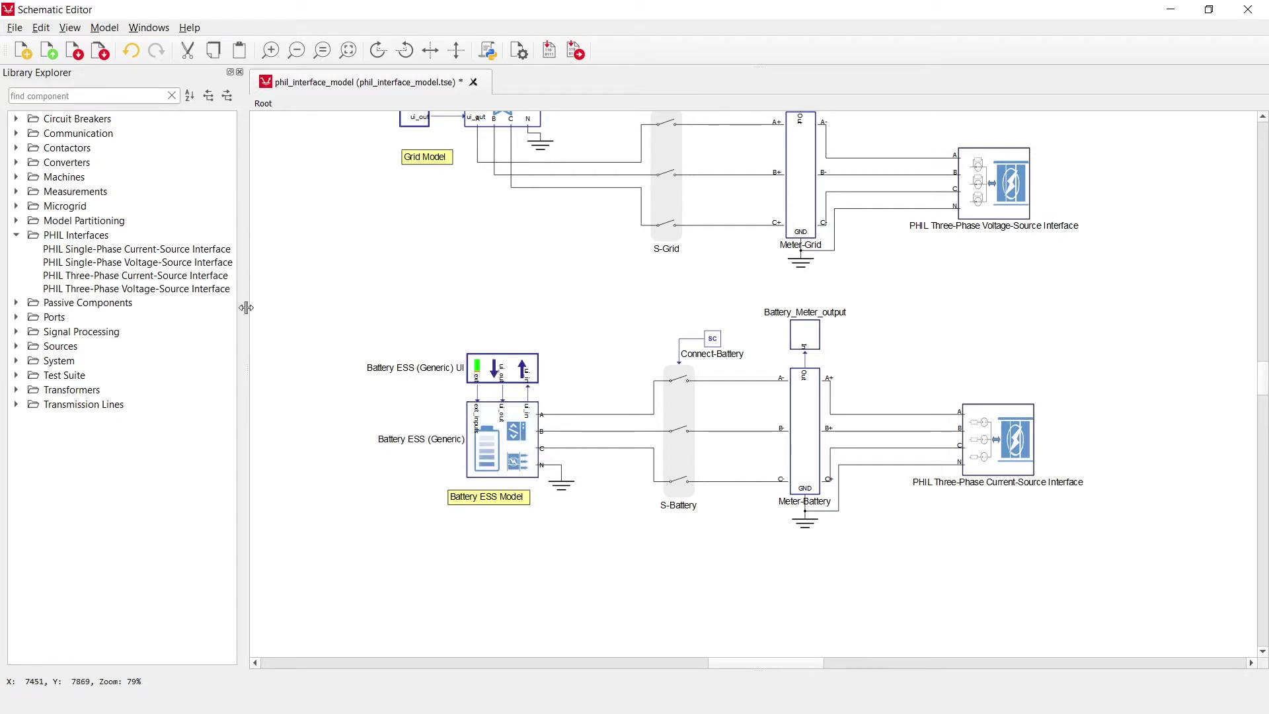
pyautogui.click(15, 206)
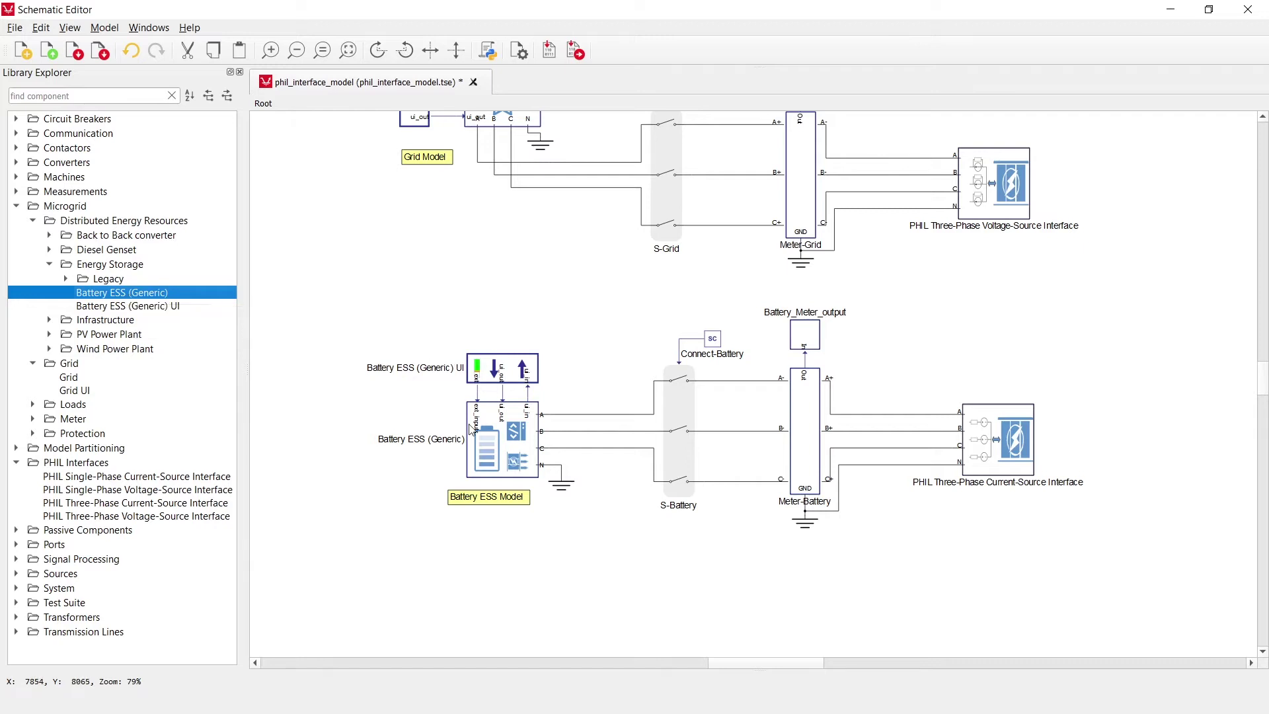
pyautogui.click(498, 431)
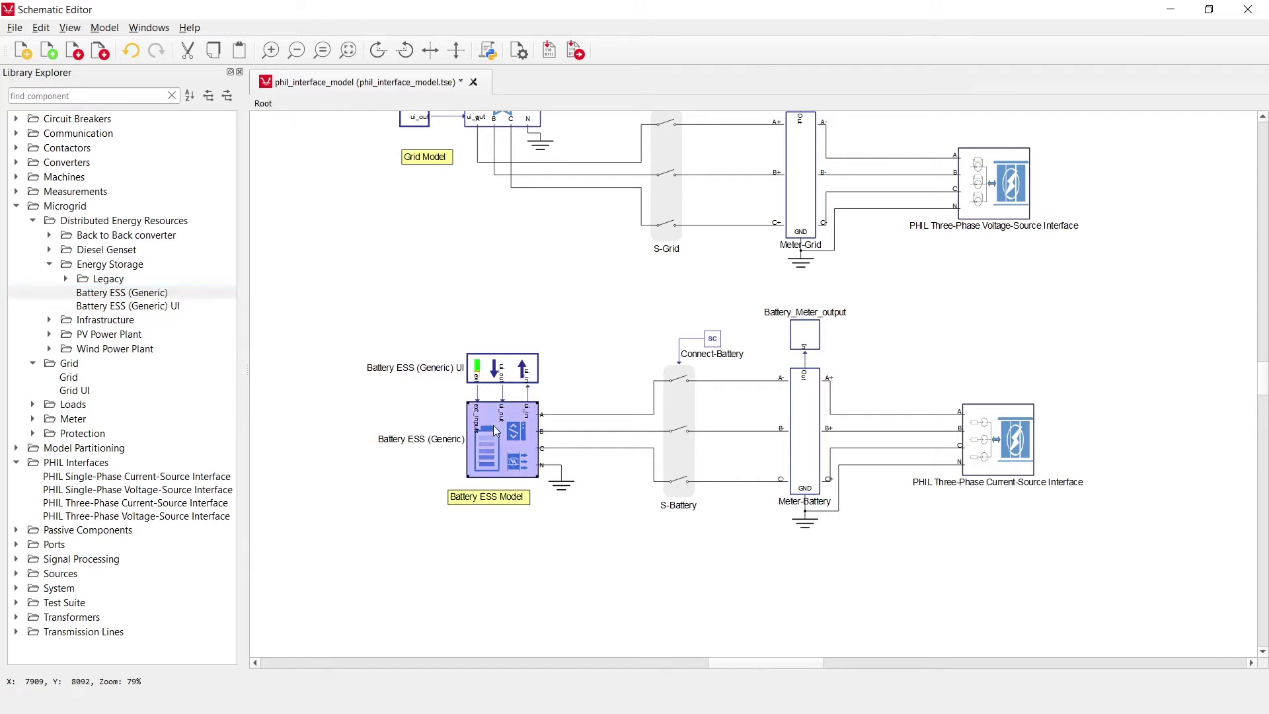
pyautogui.click(958, 512)
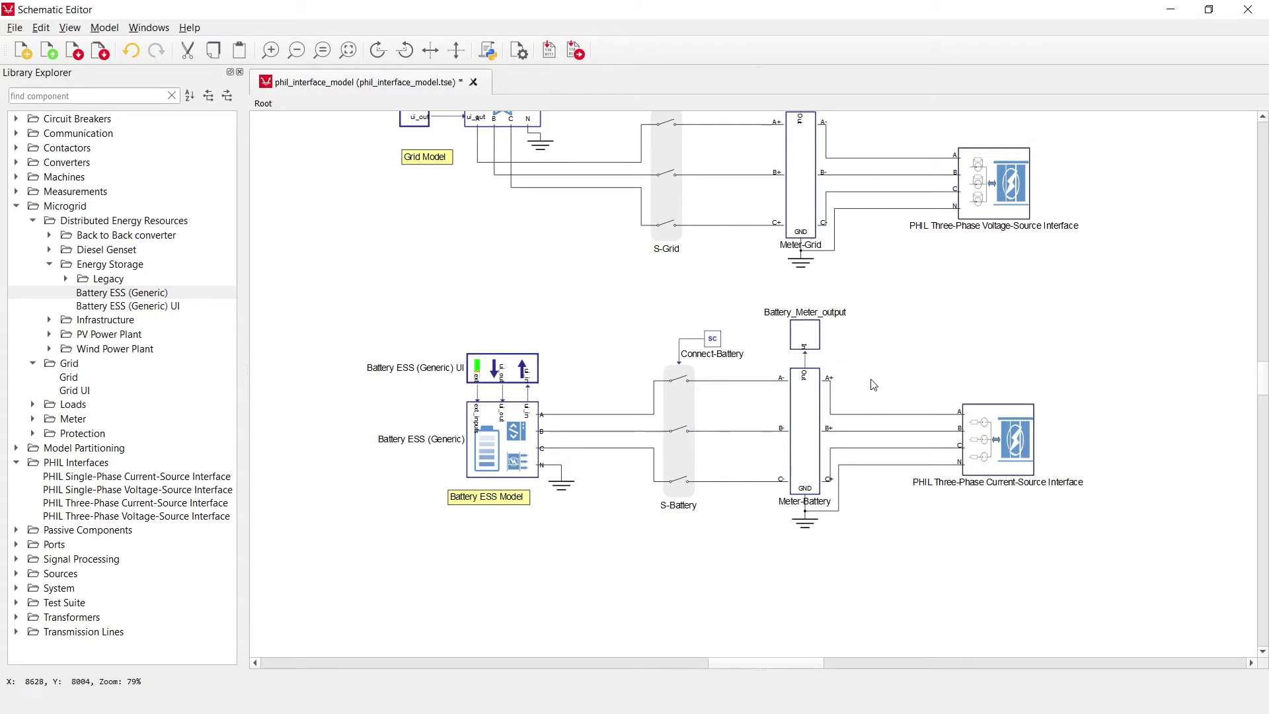
# Step: Open the internal circuit of the PHIL Three-Phase Current-Source Interface and examine source Vext_A, resistor R1 and current measurement Ia_msr
pyautogui.click(1023, 448)
pyautogui.click(1003, 454)
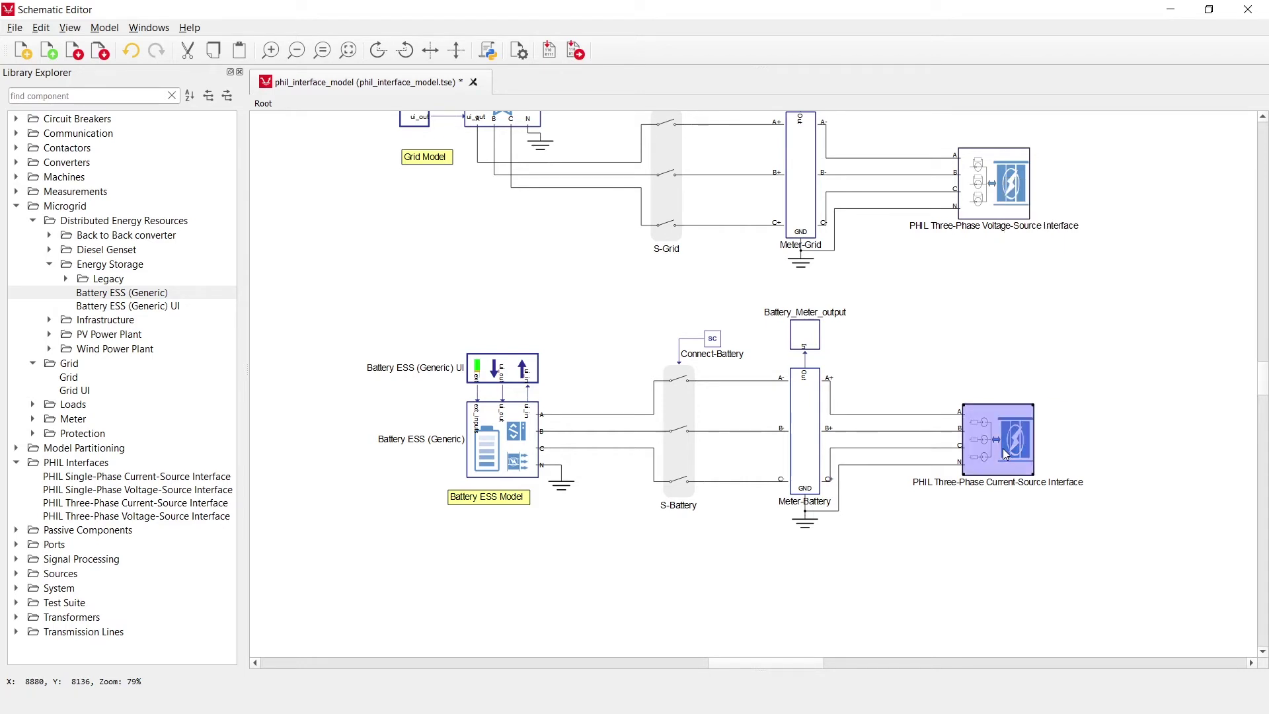
pyautogui.doubleClick(1002, 448)
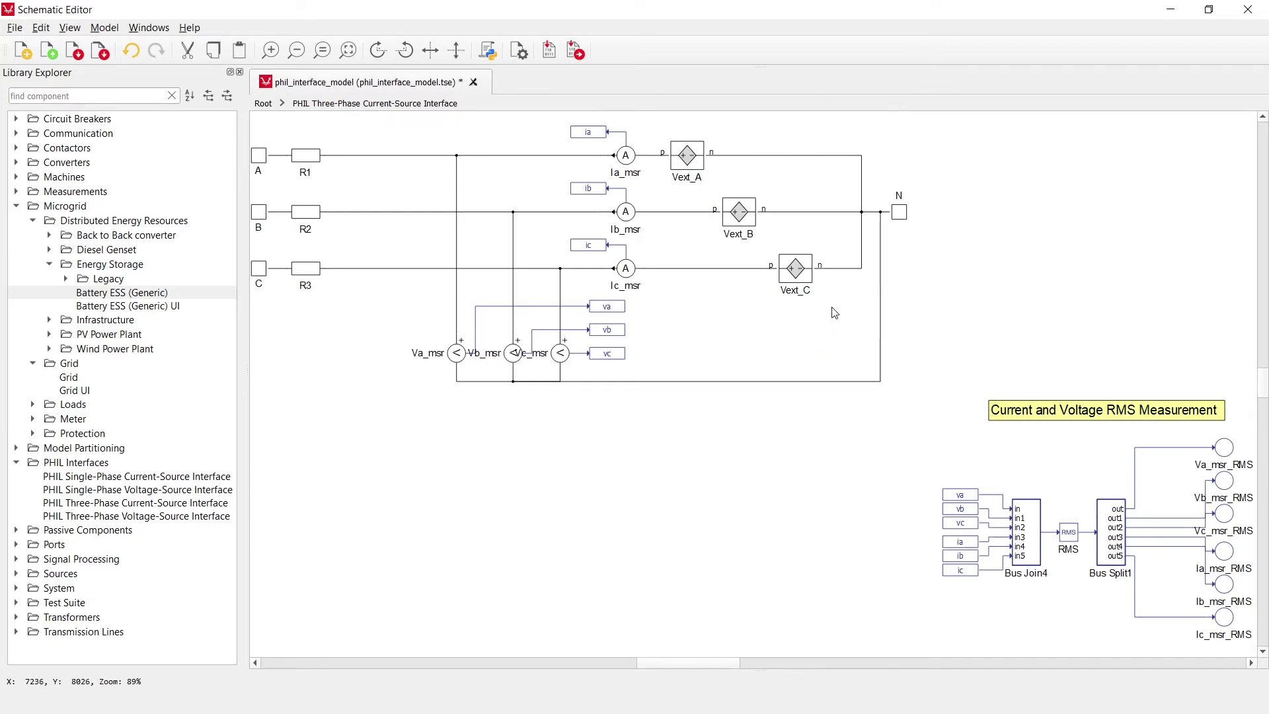
pyautogui.click(685, 162)
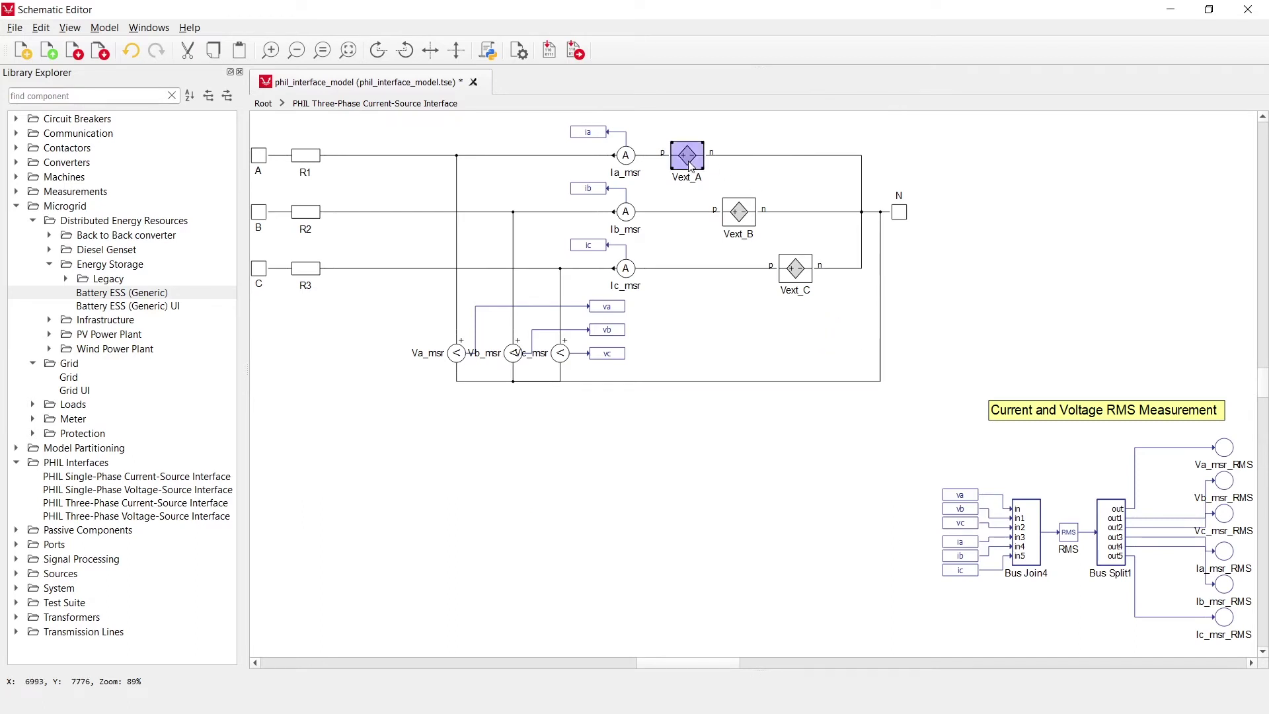
pyautogui.click(306, 157)
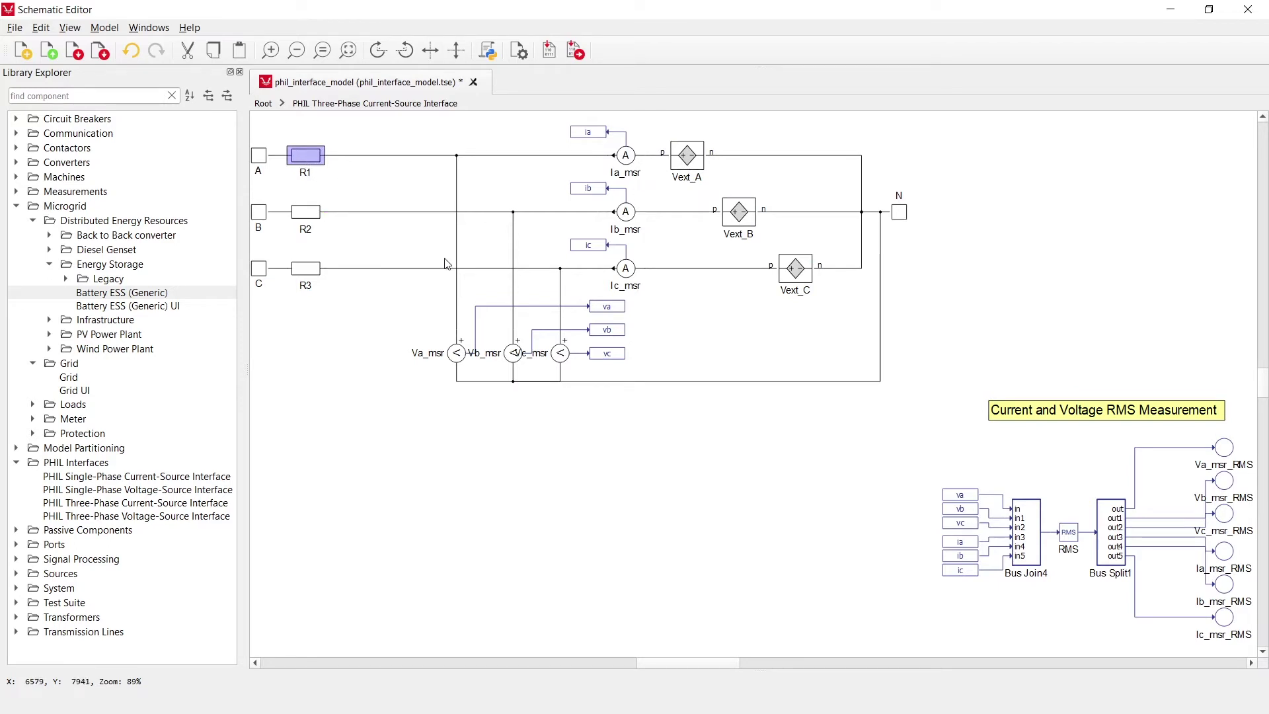
pyautogui.click(629, 161)
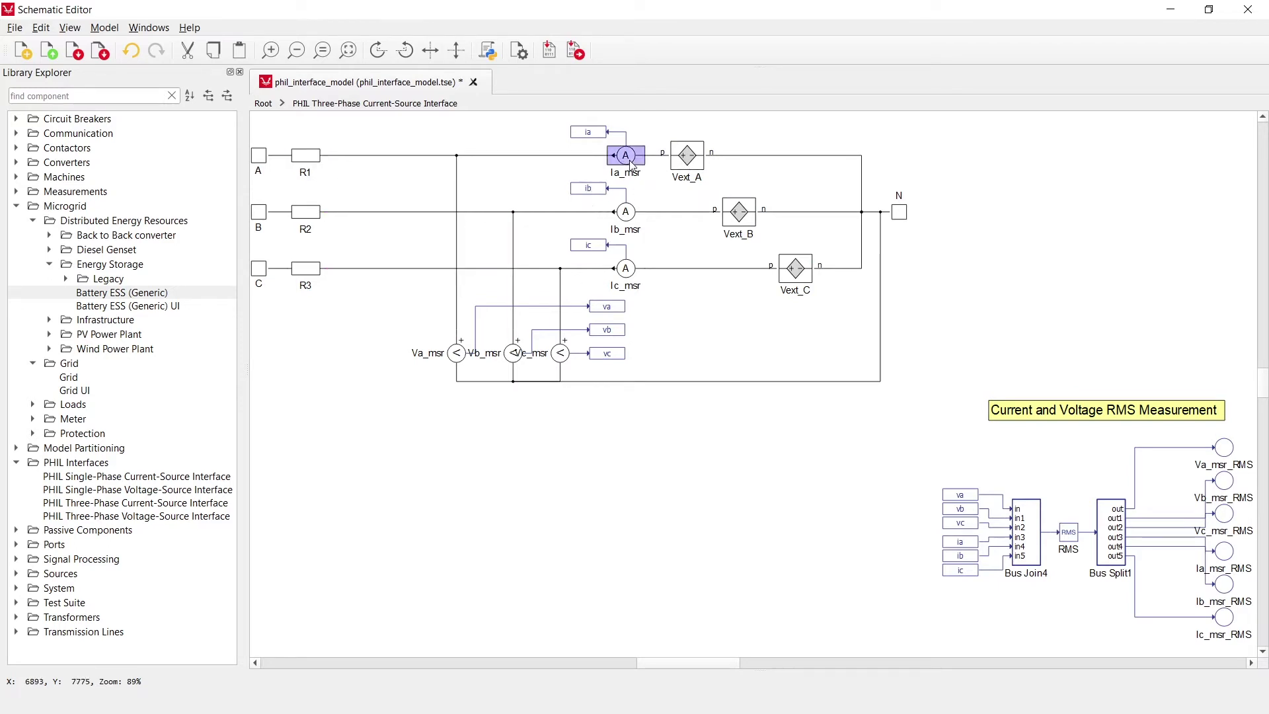
# Step: Examine current measurements Ib_msr and Ic_msr inside the current-source interface and return to the root schematic
pyautogui.click(629, 217)
pyautogui.click(627, 269)
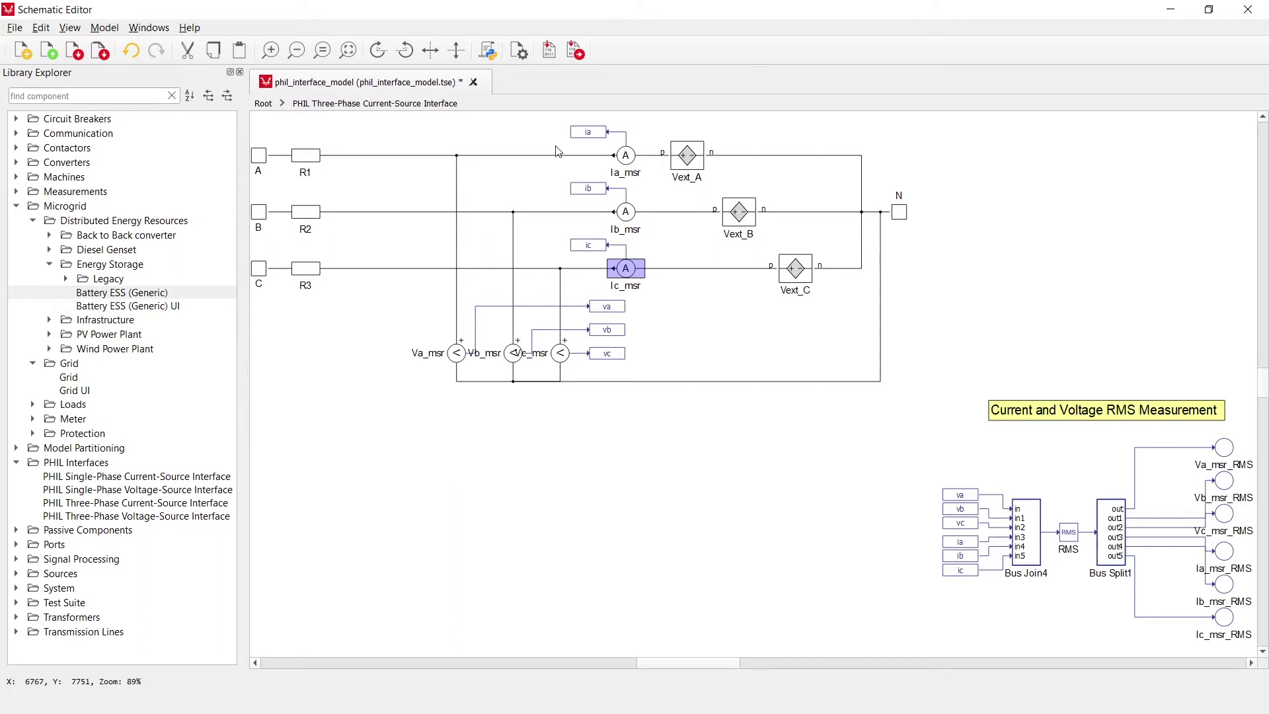
pyautogui.click(263, 103)
# Step: Set the PHIL Three-Phase Current-Source Interface's phase A, B and C analog inputs to 4, 5 and 7
pyautogui.click(987, 425)
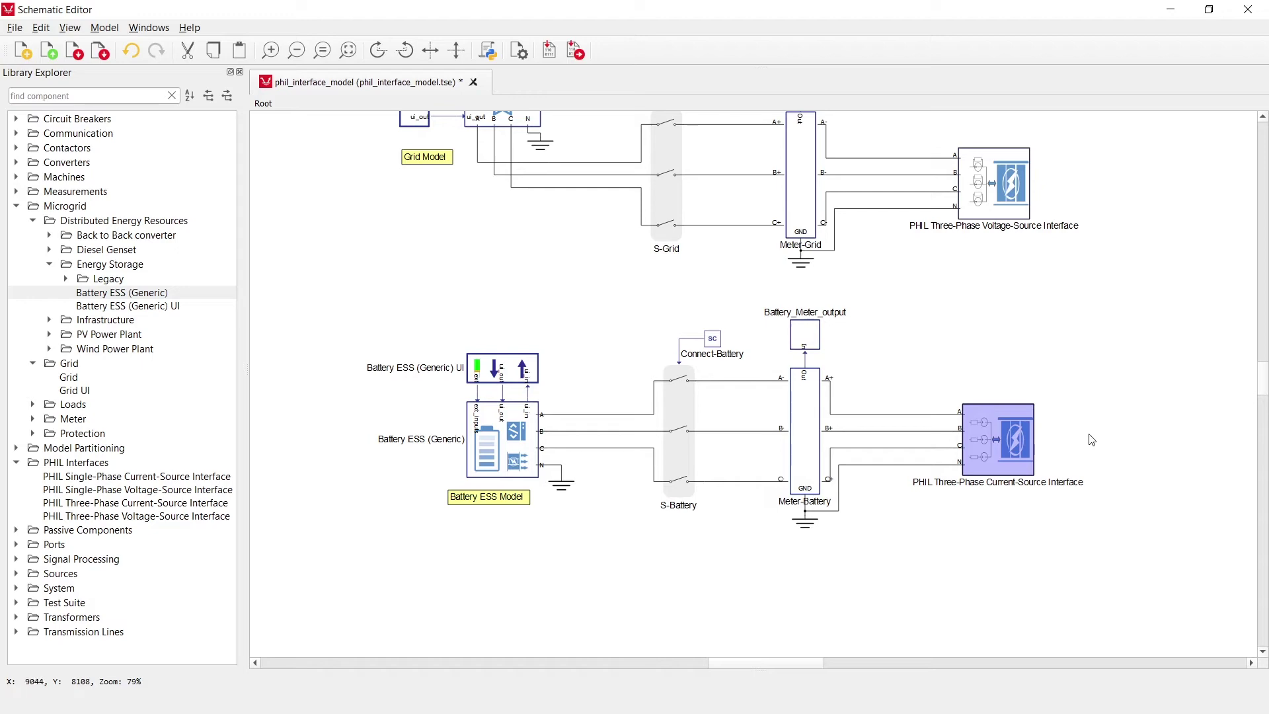
pyautogui.doubleClick(1007, 452)
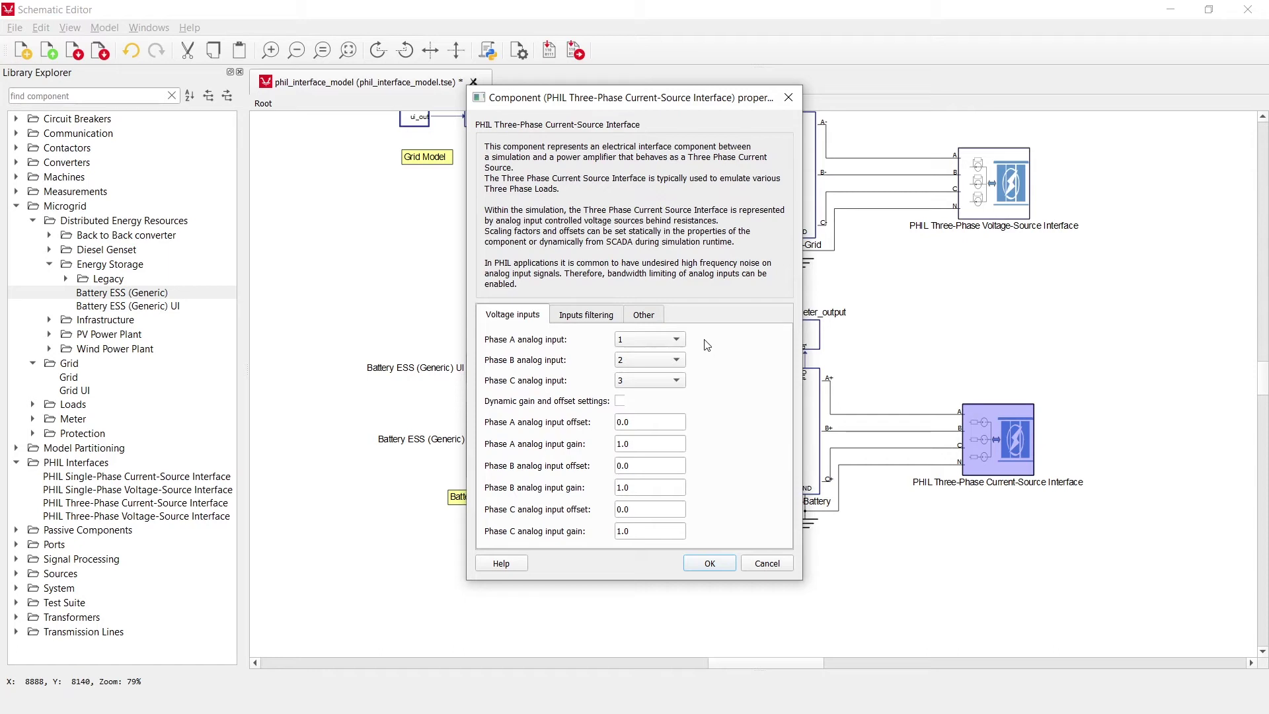
pyautogui.click(677, 341)
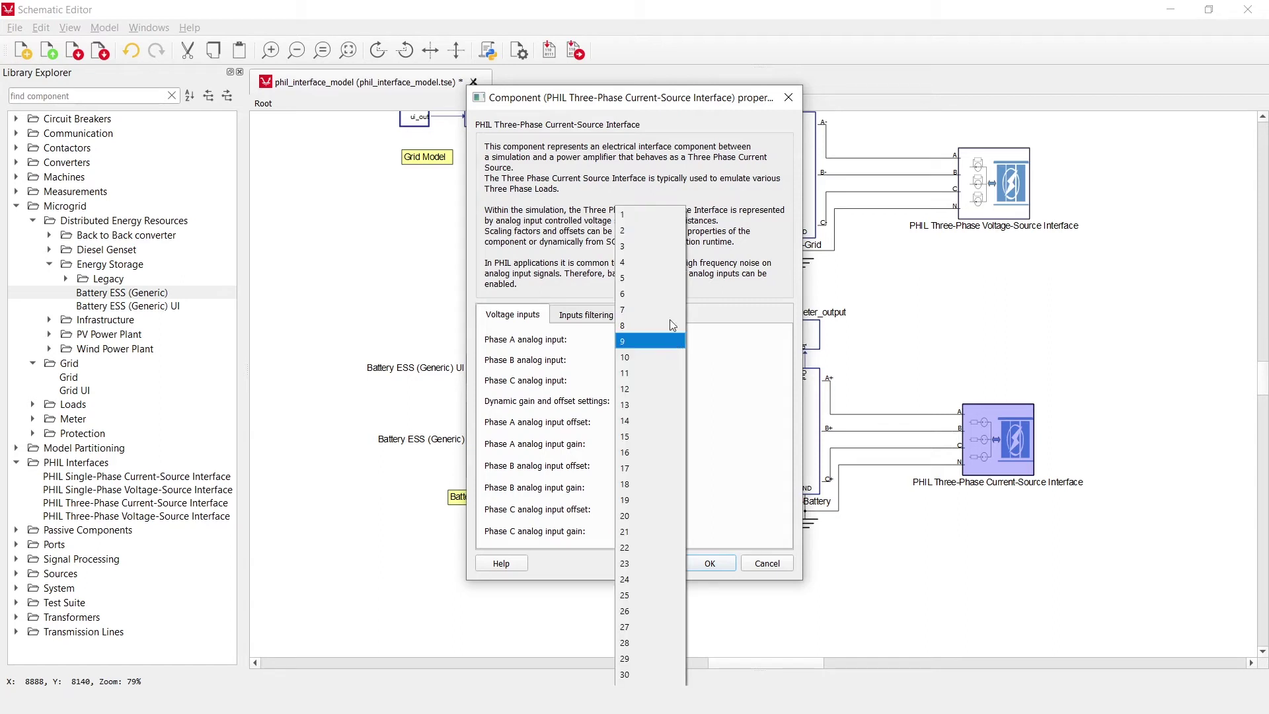
pyautogui.click(641, 268)
pyautogui.click(631, 359)
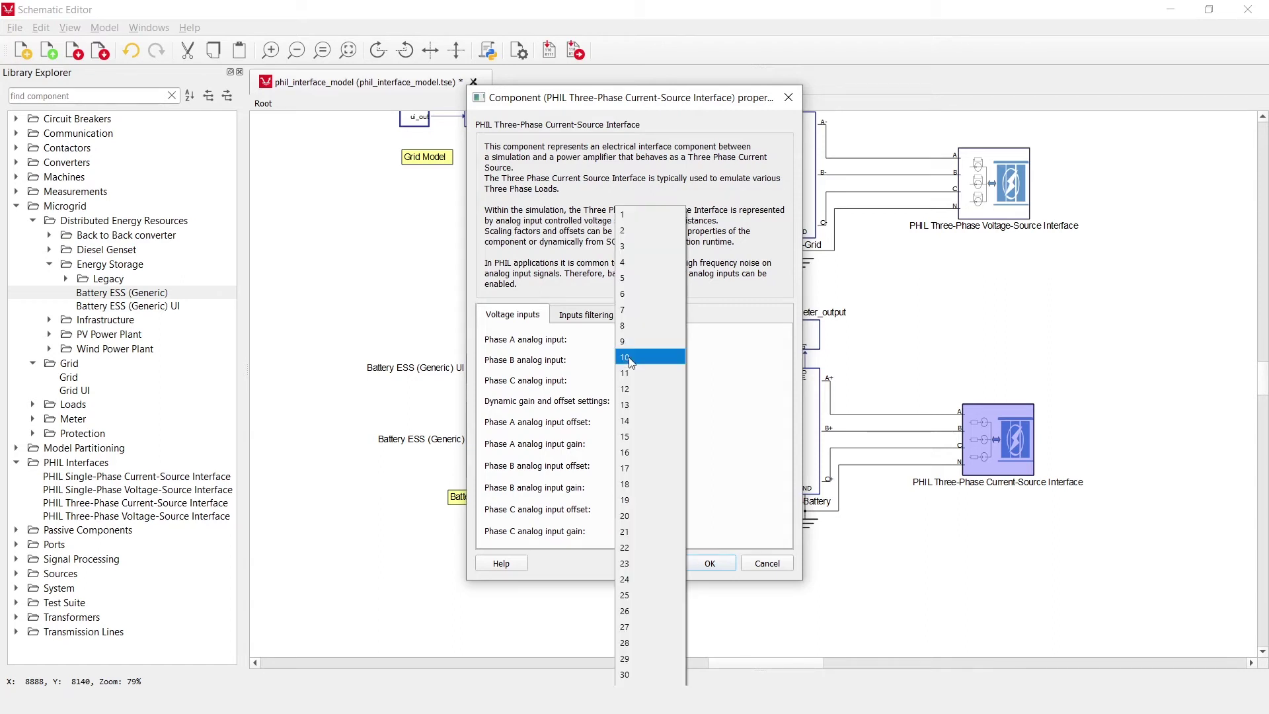
pyautogui.click(636, 301)
pyautogui.click(644, 381)
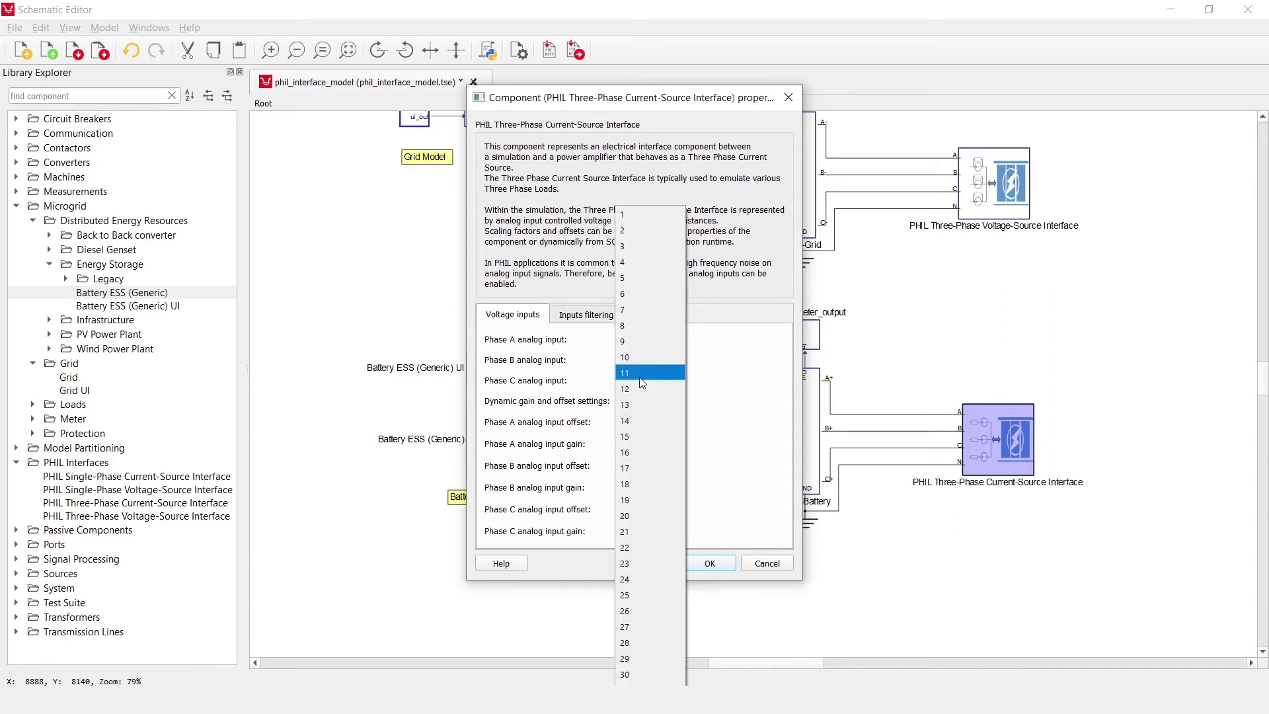
pyautogui.click(639, 316)
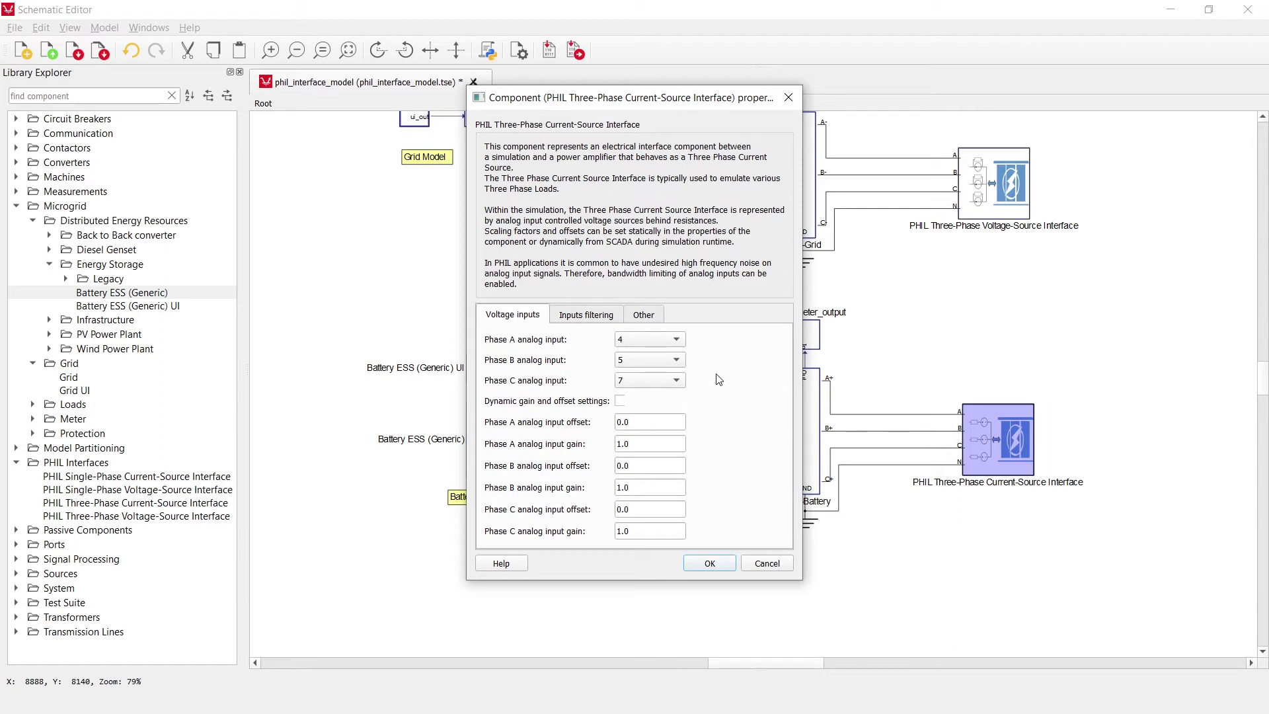
pyautogui.click(709, 563)
# Step: Switch to HIL SCADA and open the analog output settings for HIL 0 at the first channels
pyautogui.click(673, 600)
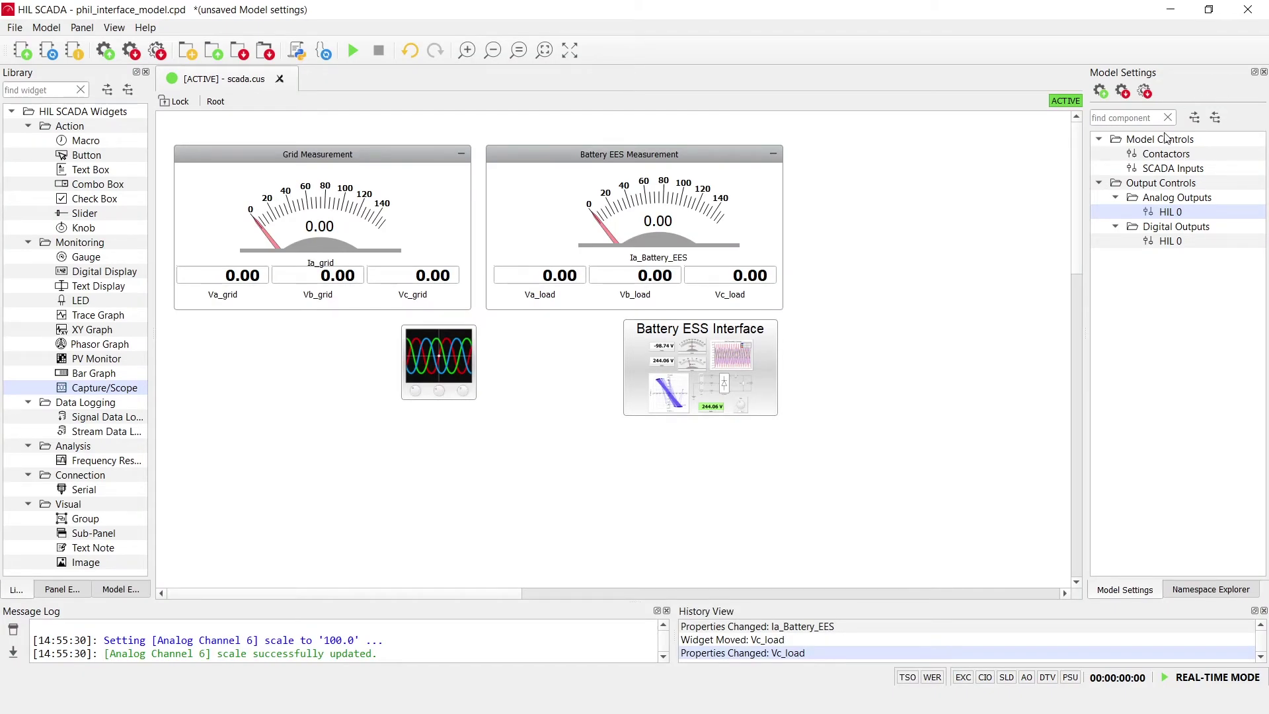
pyautogui.click(1181, 216)
pyautogui.doubleClick(1181, 217)
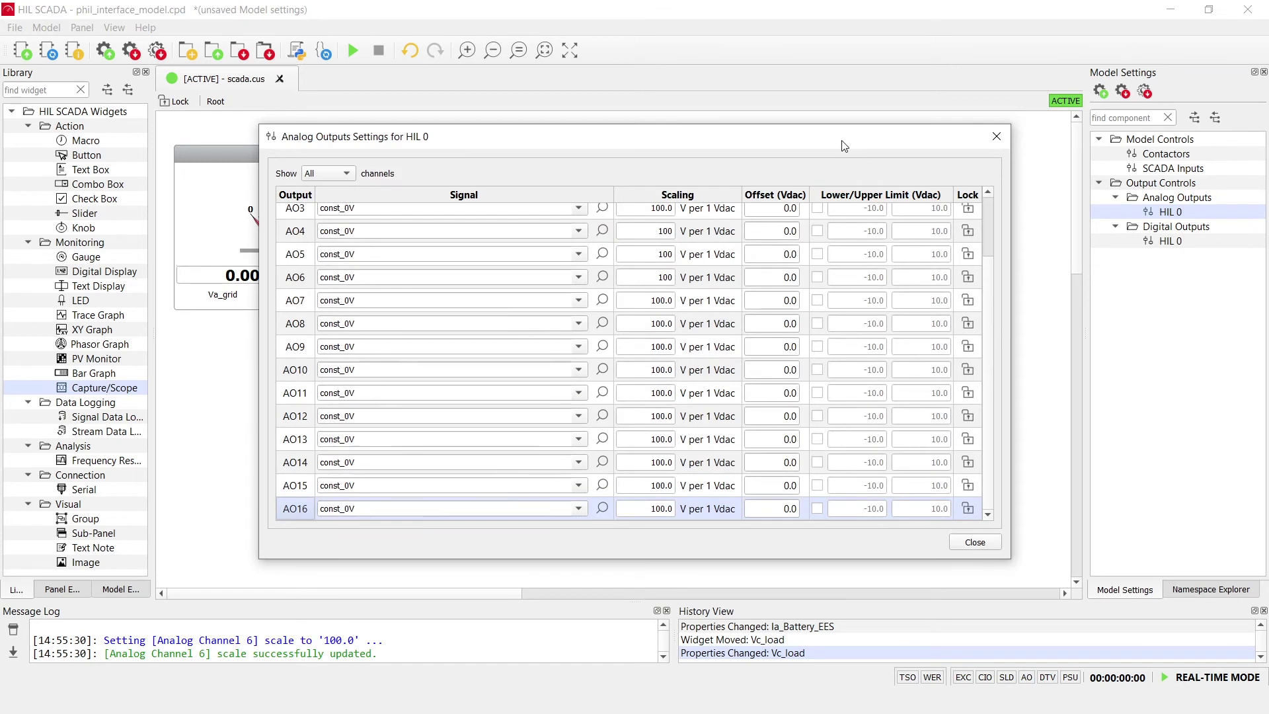
pyautogui.scroll(2, 985, 251)
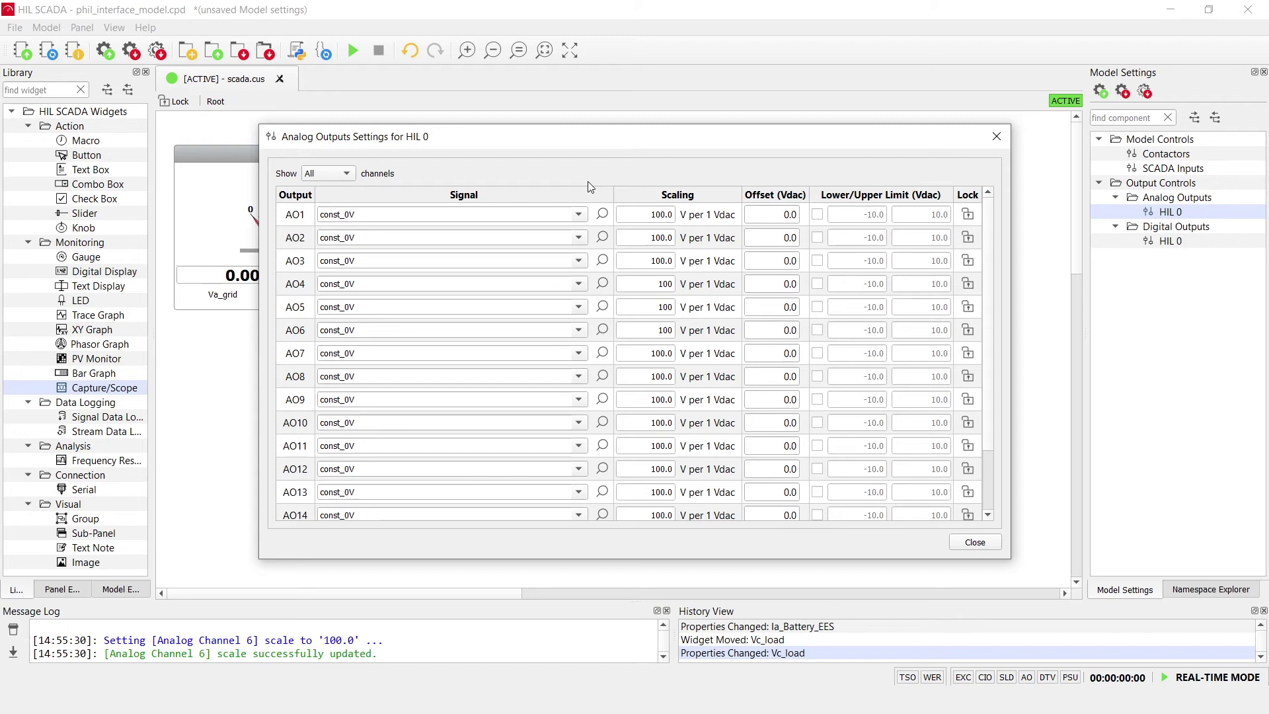
# Step: Assign PHIL Three-Phase Current-Source Interface.Ia_msr to analog output AO1 with a scaling of 50 A per 1 Vdac
pyautogui.click(579, 214)
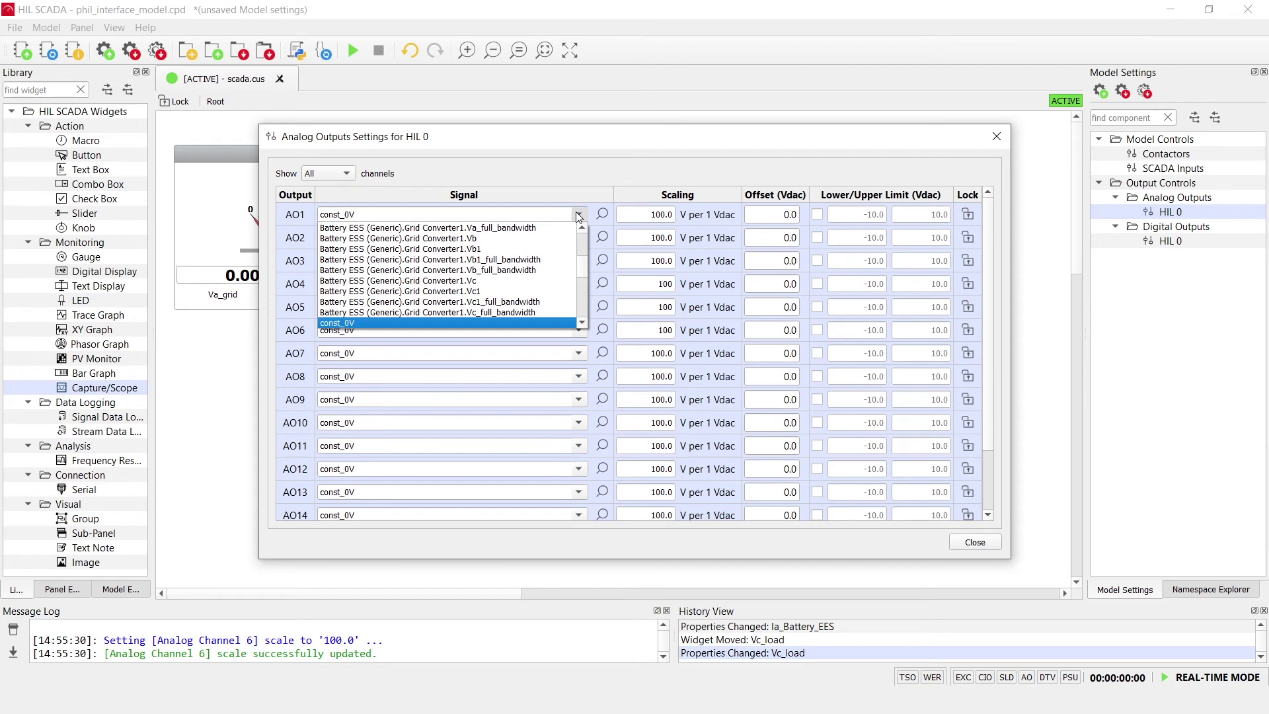
pyautogui.click(534, 214)
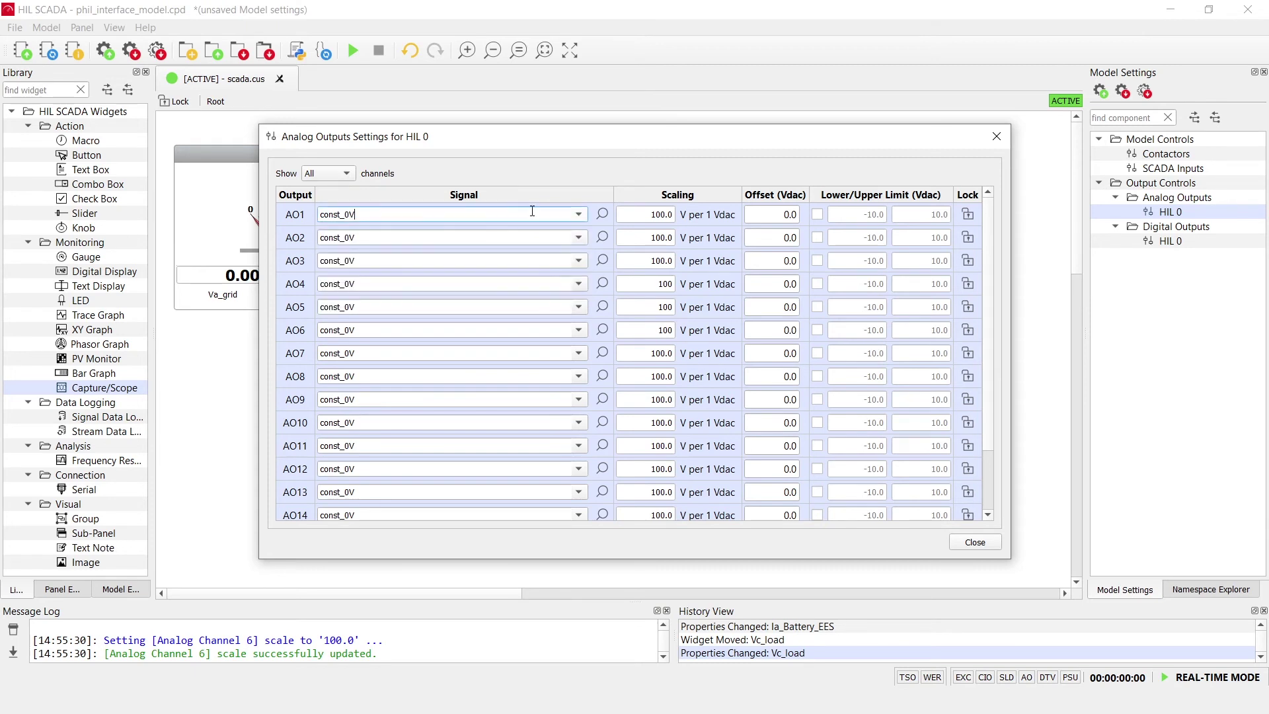
pyautogui.doubleClick(533, 215)
pyautogui.write('msr')
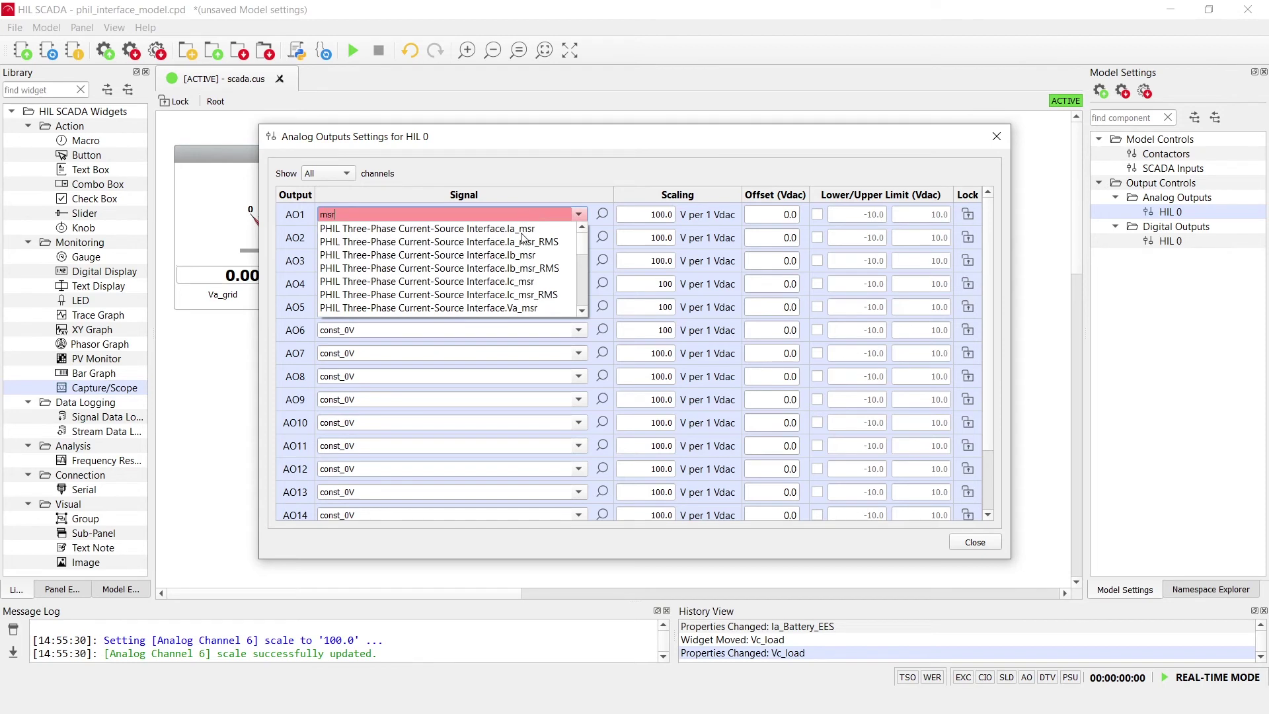
pyautogui.click(525, 228)
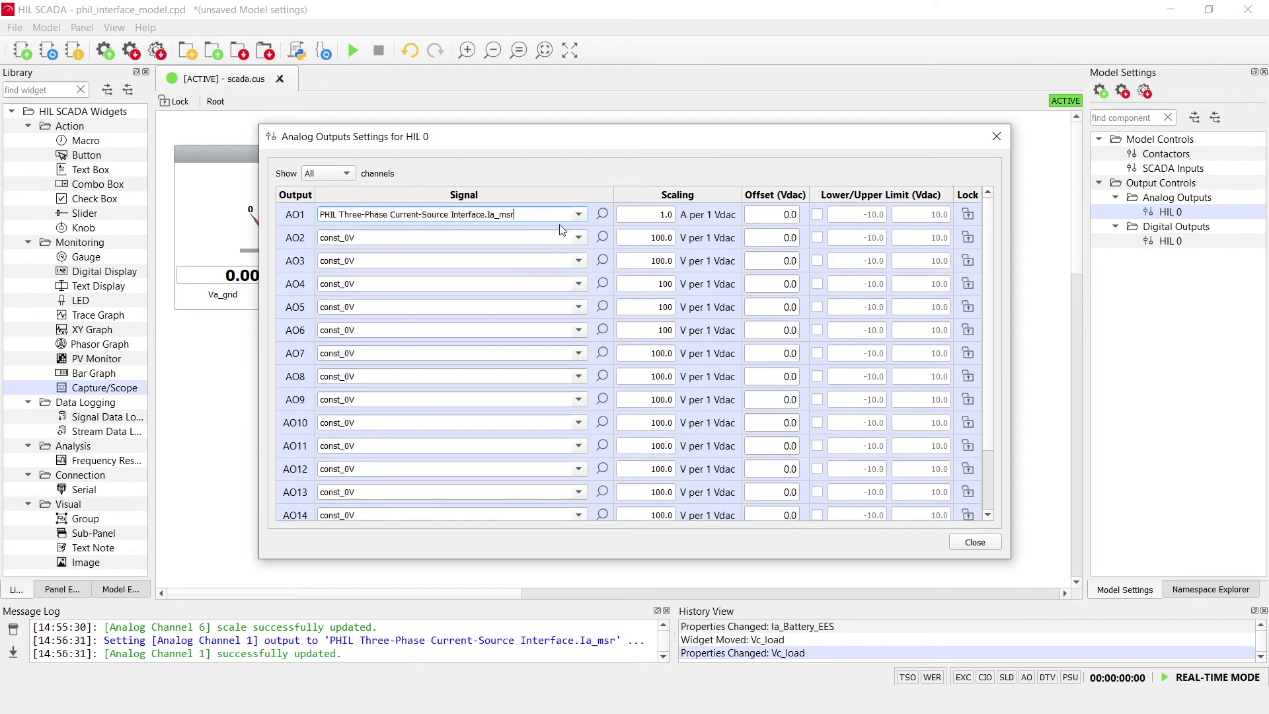
pyautogui.doubleClick(635, 215)
pyautogui.write('50')
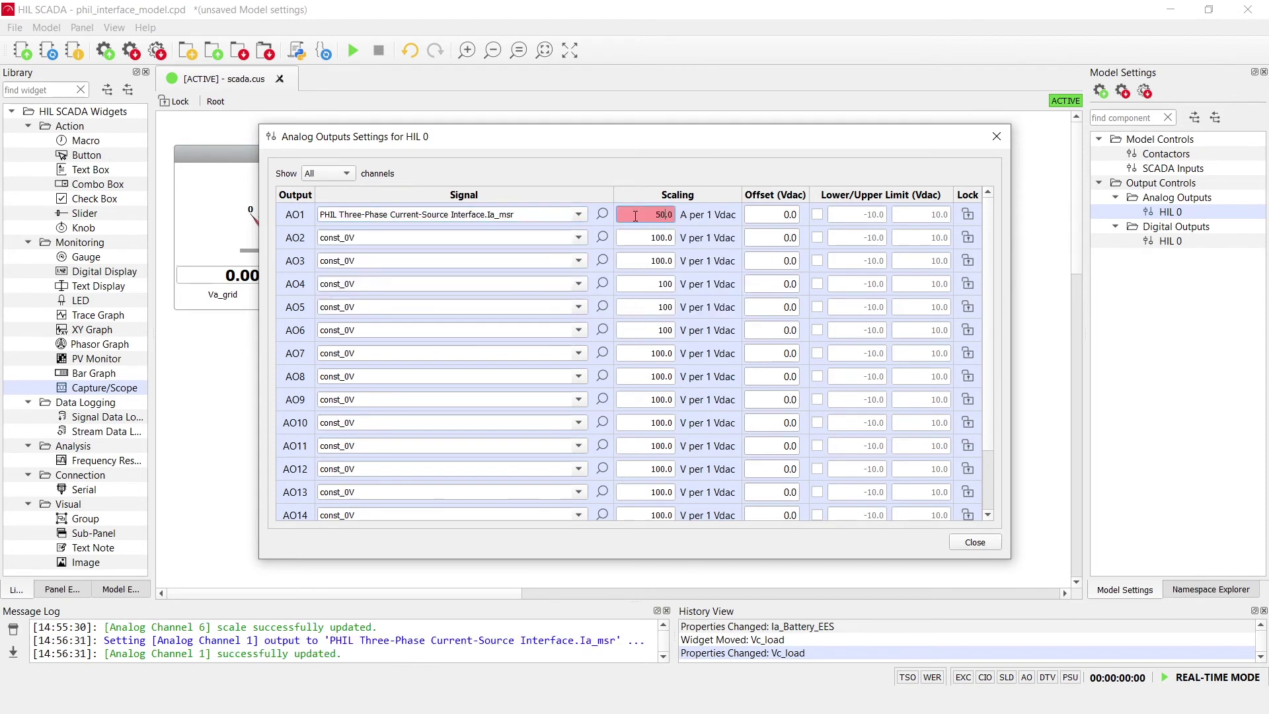
pyautogui.press('Return')
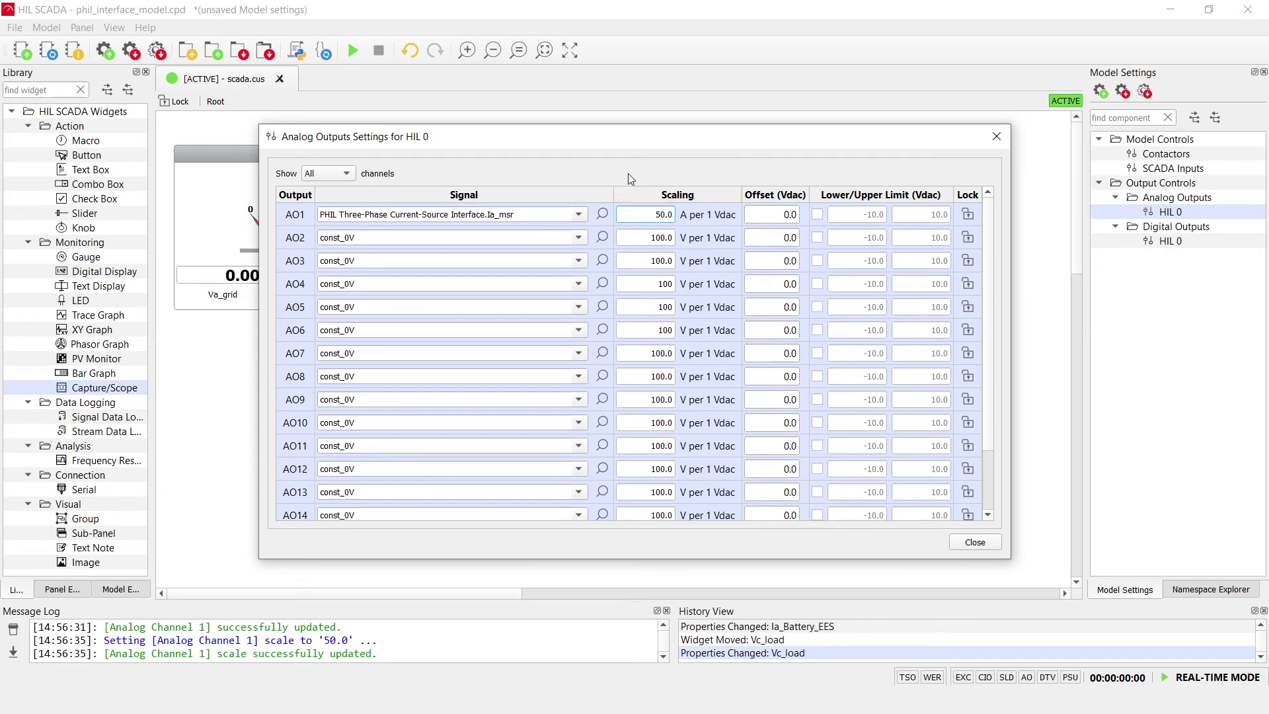
# Step: Assign the current-source interface signals Ib_msr and Ic_msr to analog outputs AO2 and AO3
pyautogui.doubleClick(547, 239)
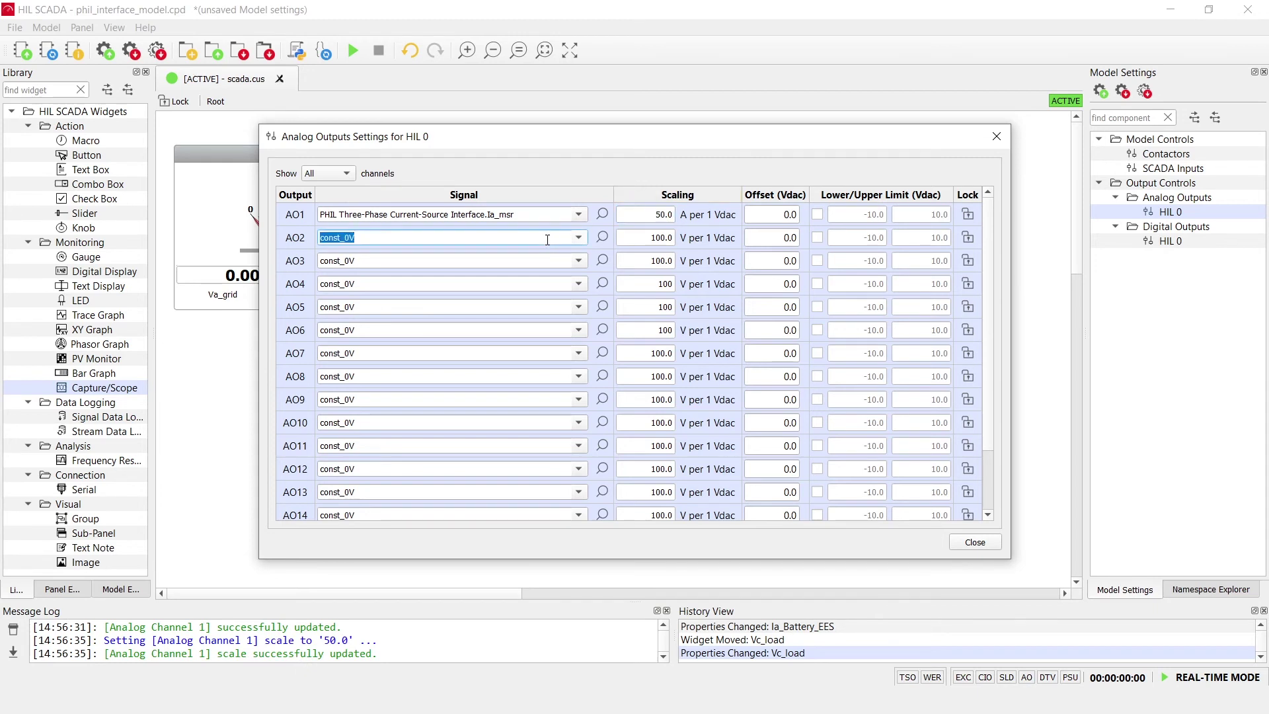
pyautogui.write('msr')
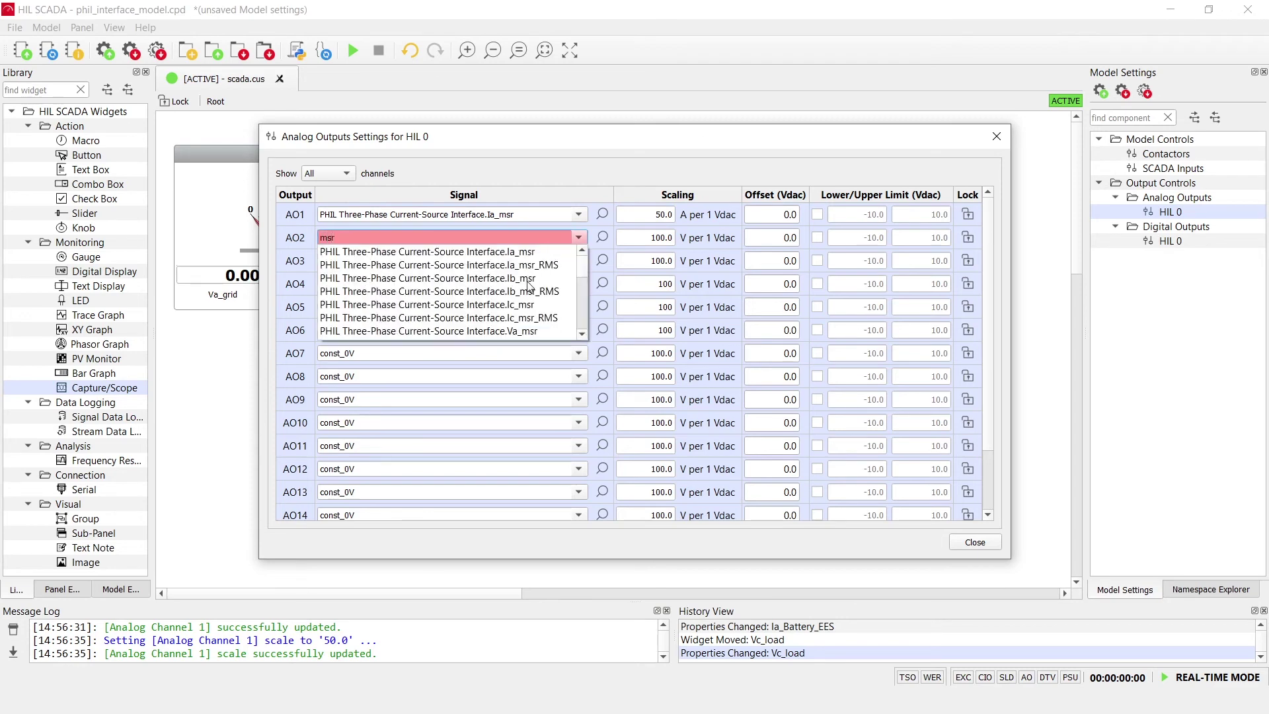
pyautogui.click(527, 281)
pyautogui.doubleClick(531, 260)
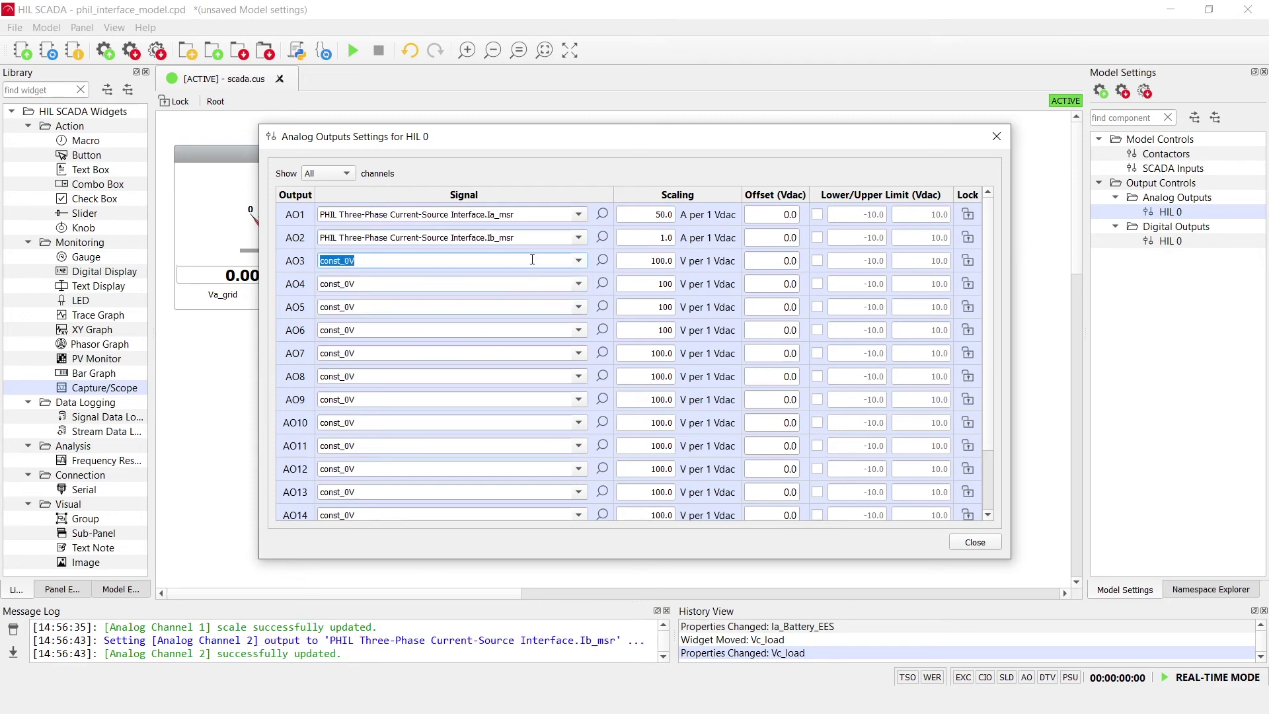
pyautogui.write('msr')
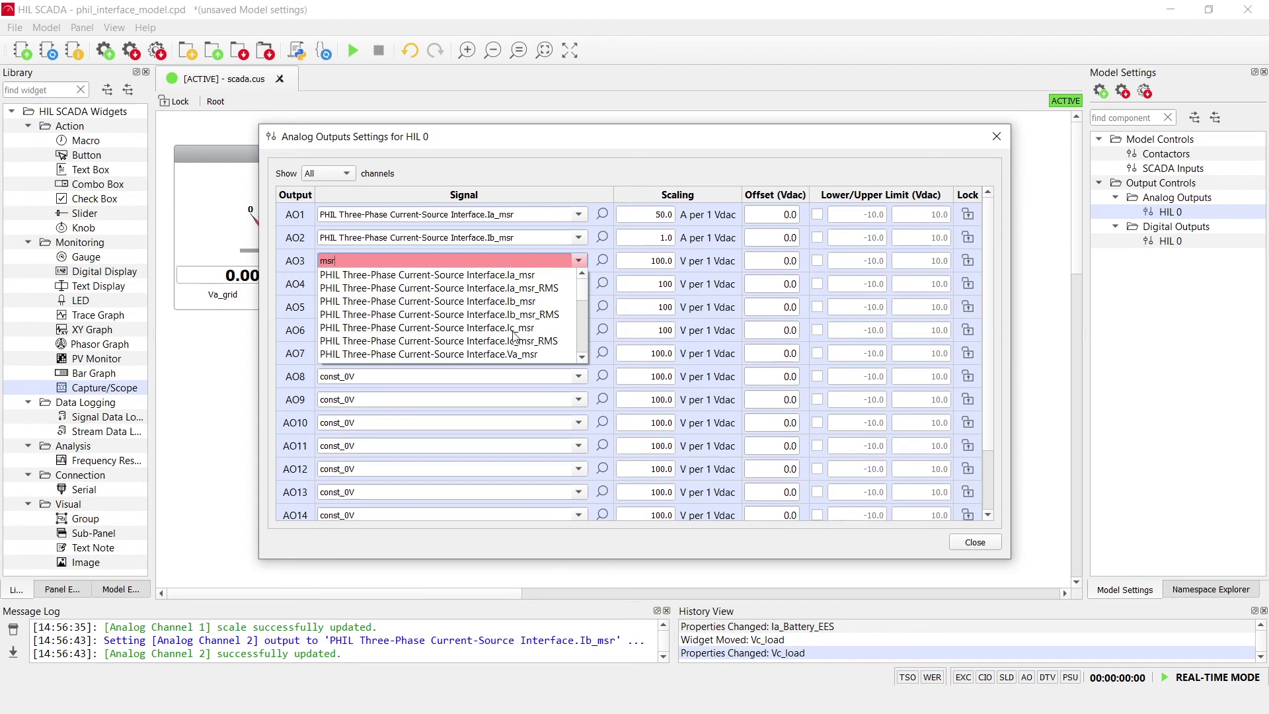
pyautogui.click(514, 330)
# Step: Set the scaling of analog outputs AO2 and AO3 to 50 A per 1 Vdac
pyautogui.click(659, 237)
pyautogui.doubleClick(659, 236)
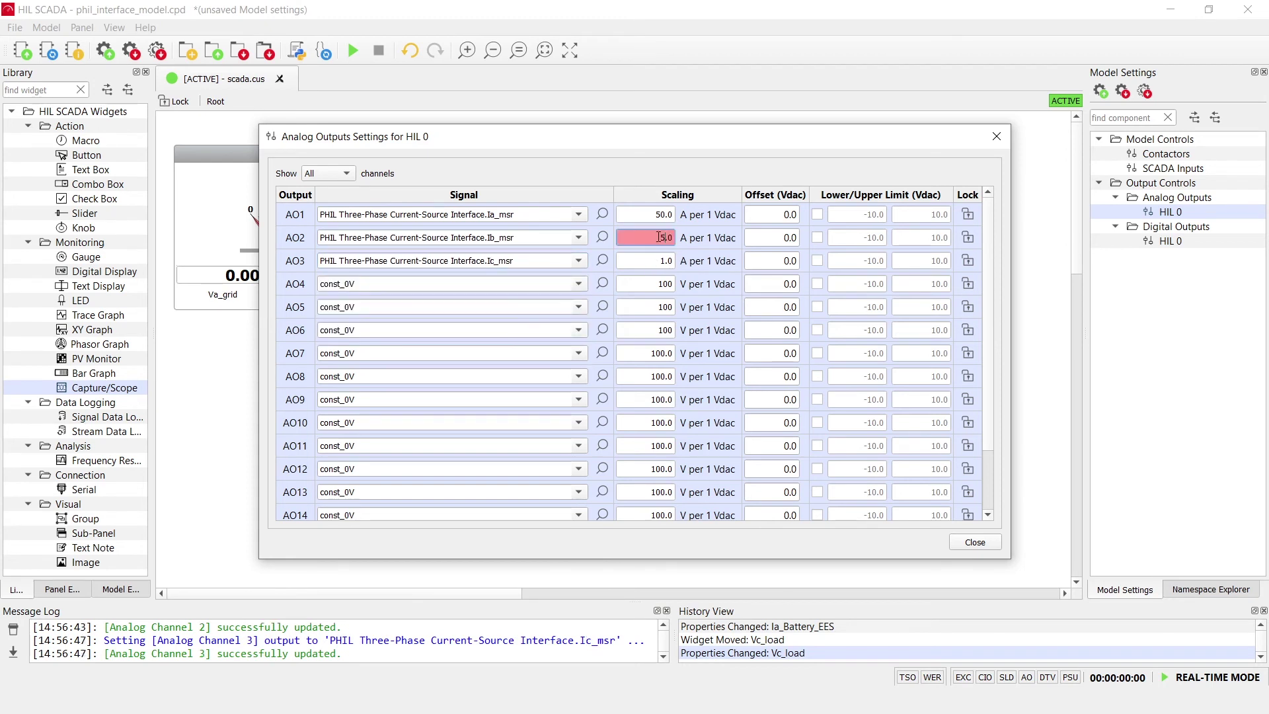
pyautogui.write('50')
pyautogui.click(648, 259)
pyautogui.doubleClick(648, 259)
pyautogui.write('50')
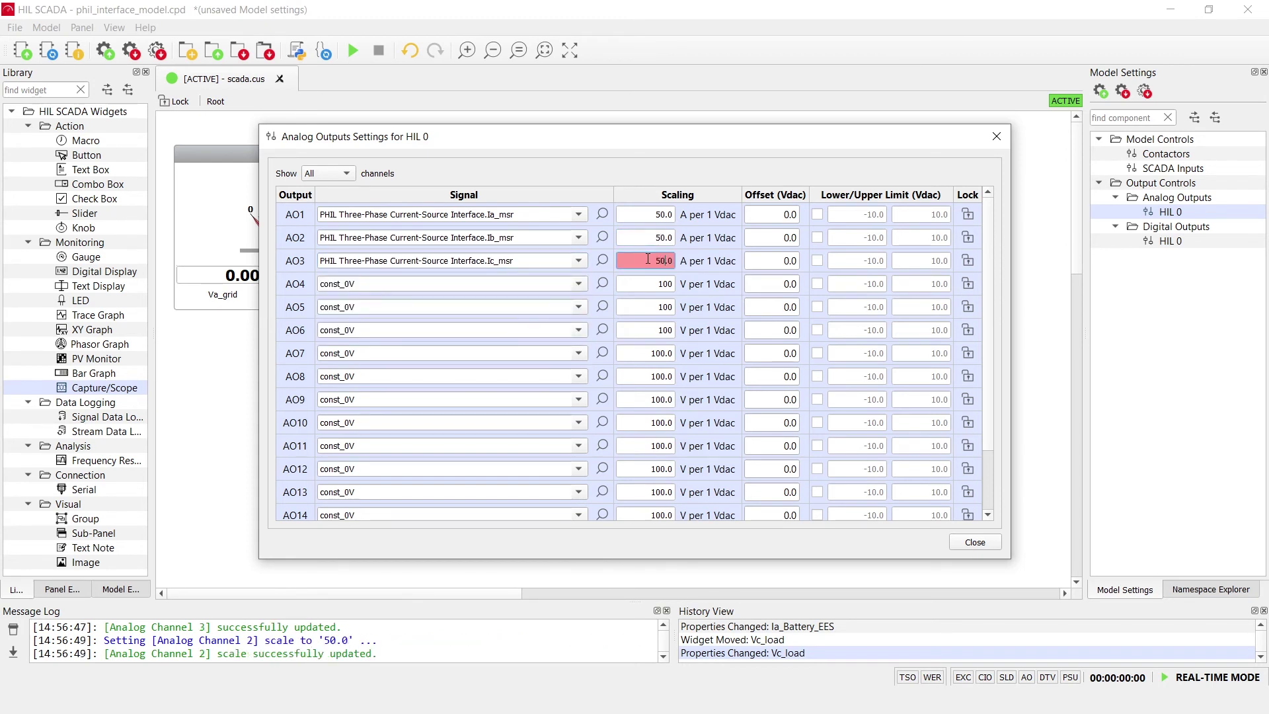
pyautogui.press('Return')
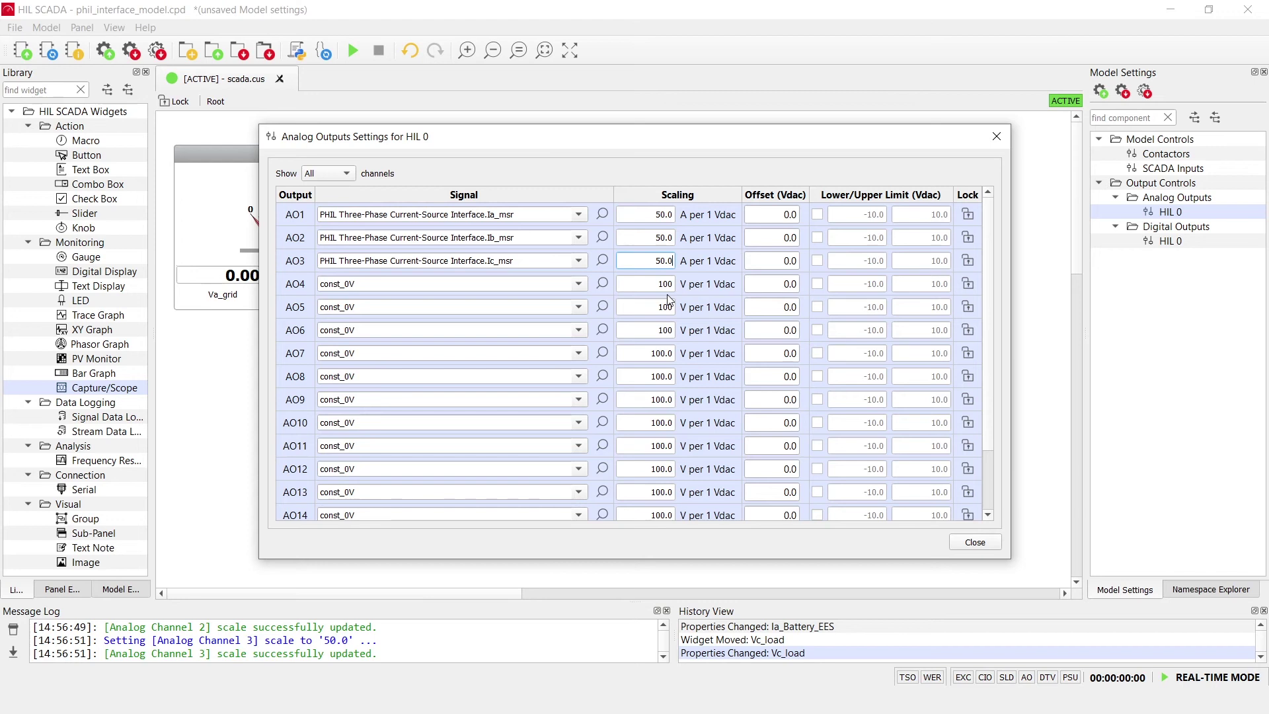
# Step: Assign PHIL Three-Phase Voltage-Source Interface.Va_msr to analog output AO4 with a scaling of 50 V per 1 Vdac
pyautogui.click(558, 283)
pyautogui.doubleClick(558, 283)
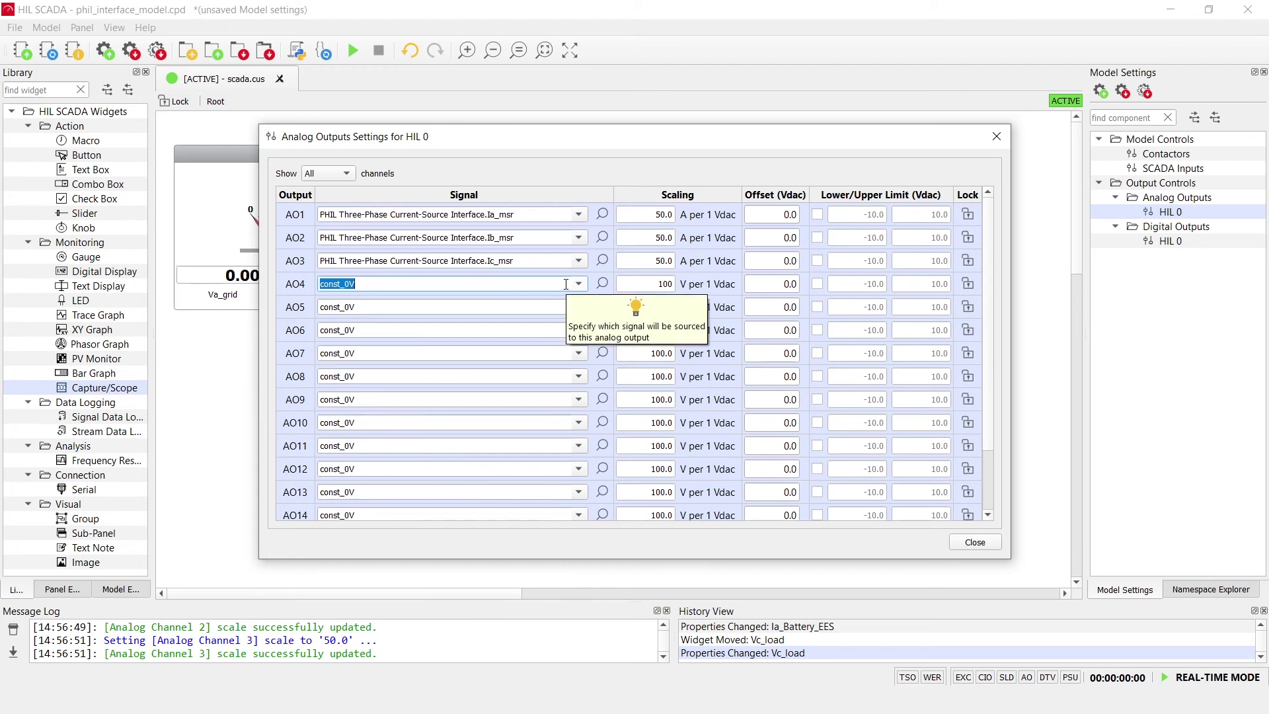
pyautogui.write('m')
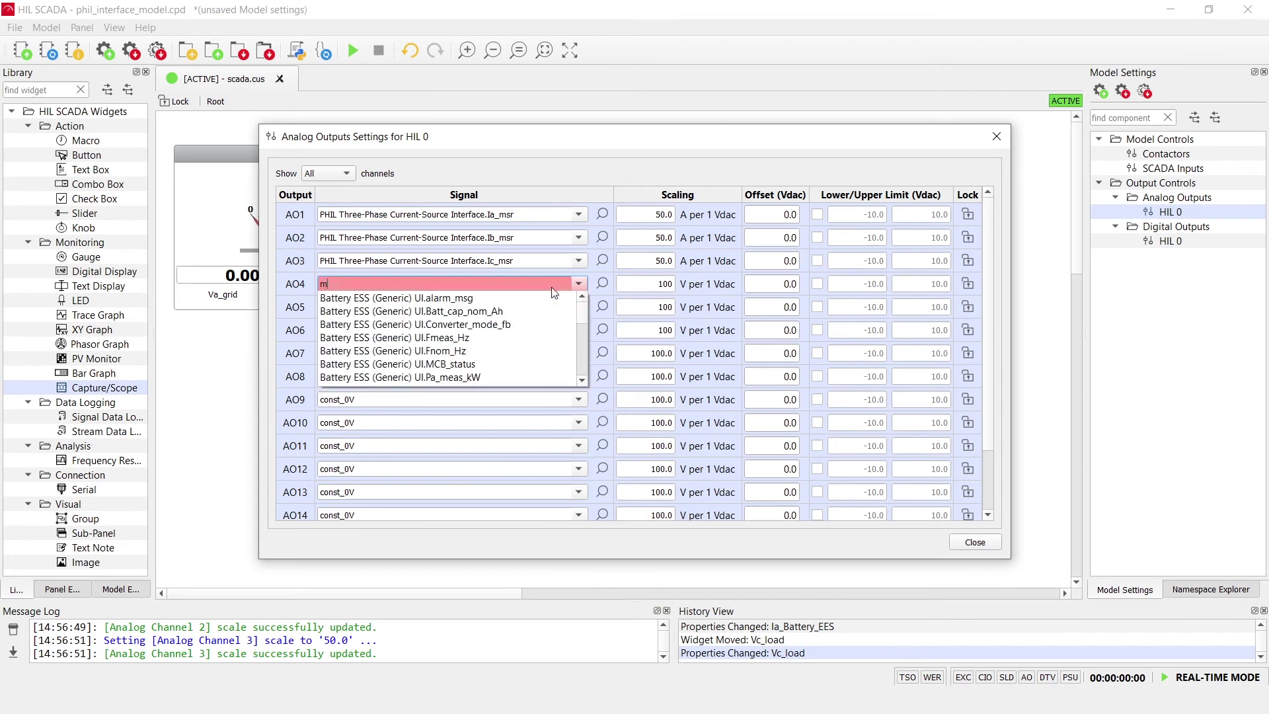
pyautogui.write('sr')
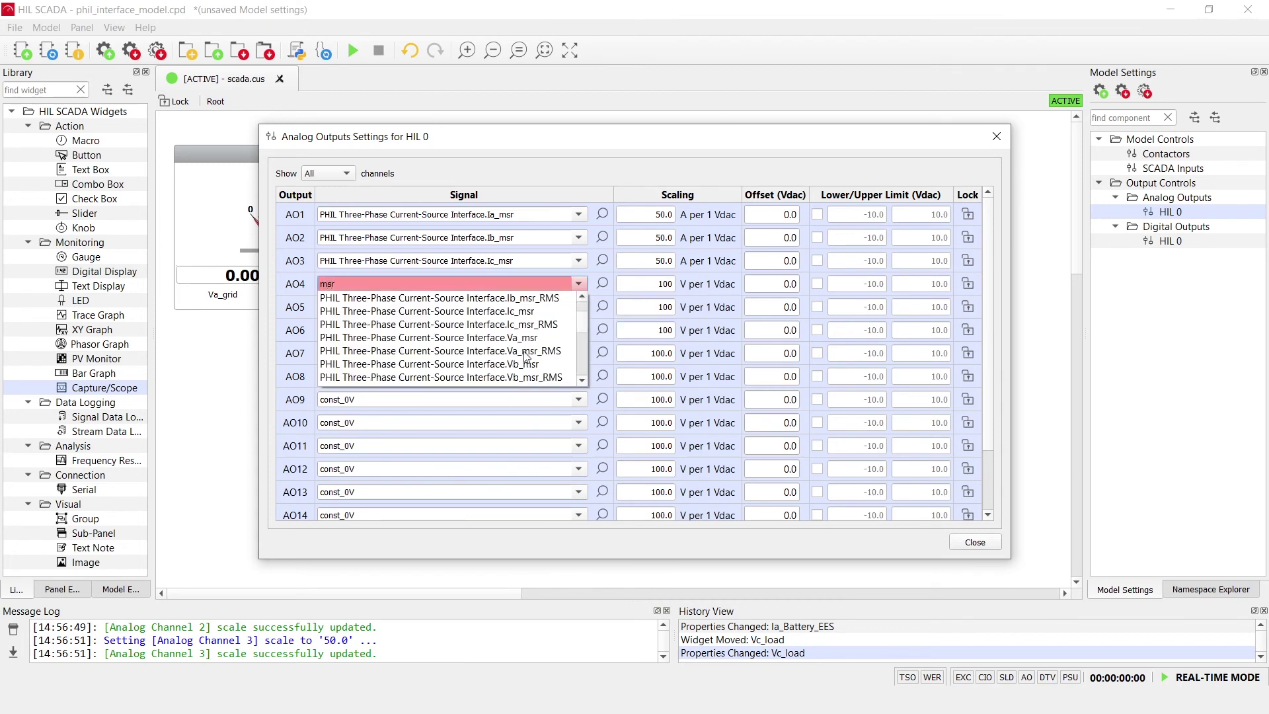
pyautogui.scroll(-3, 522, 361)
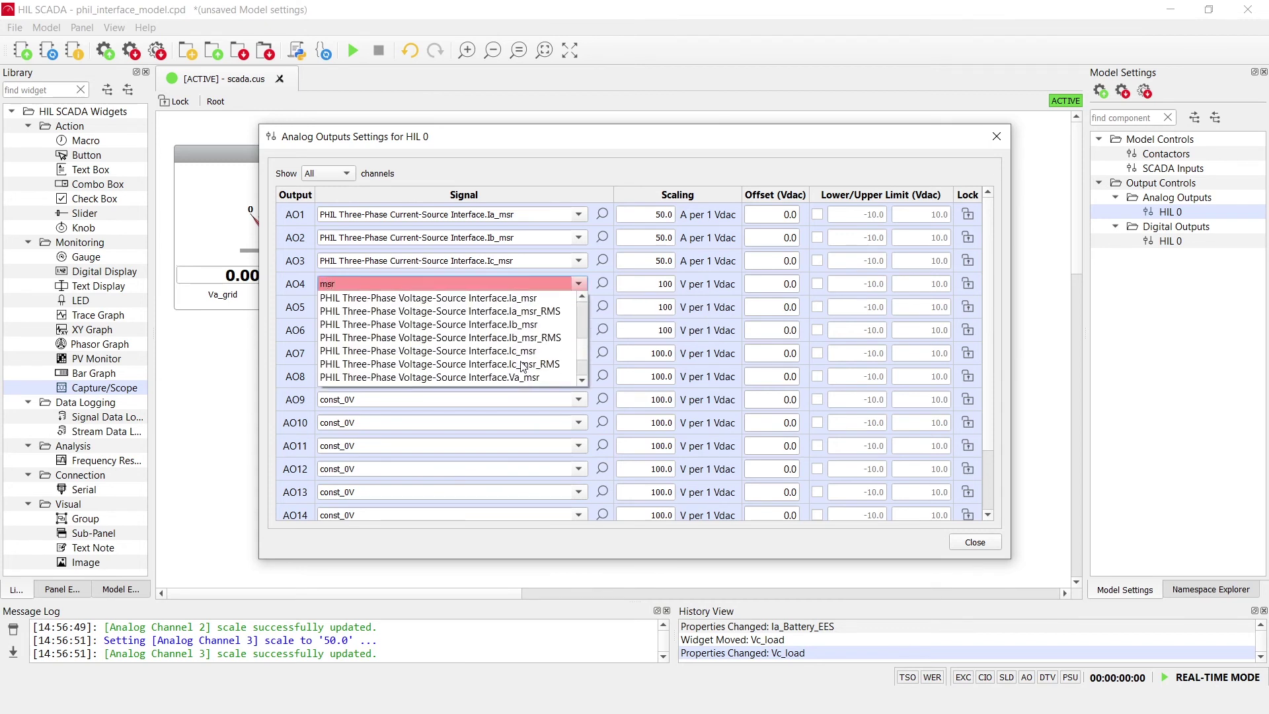
pyautogui.click(530, 338)
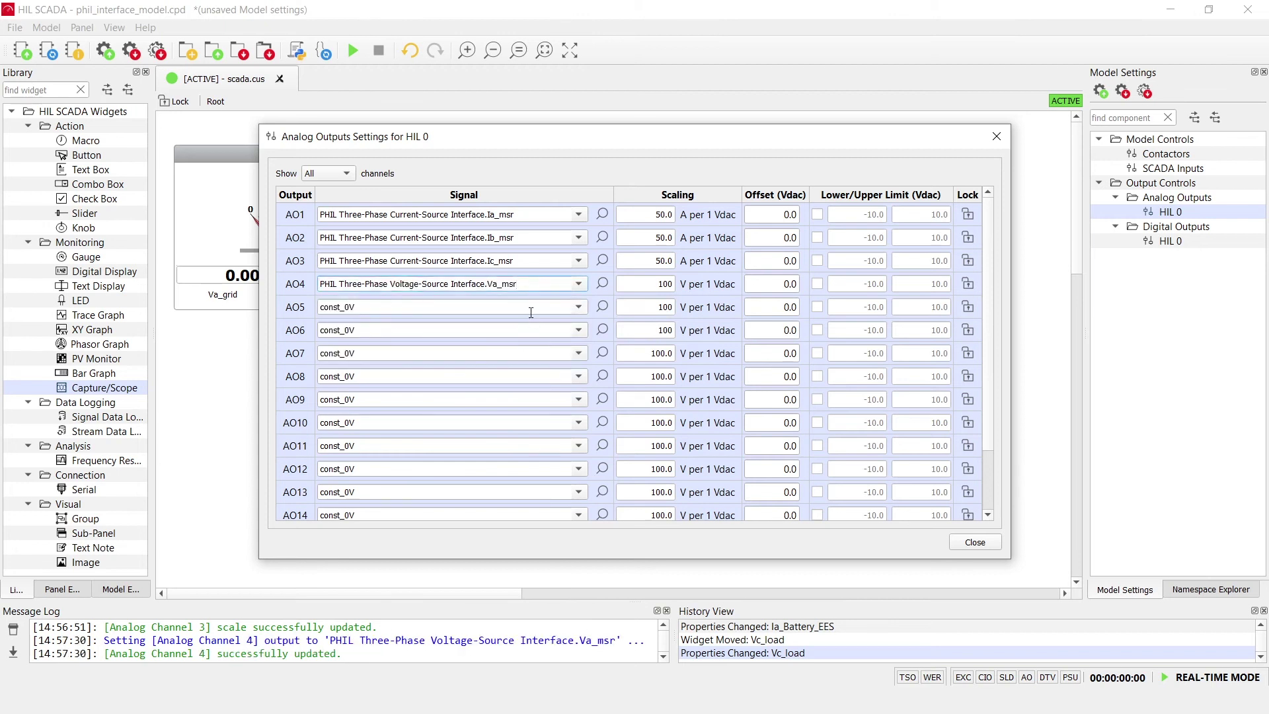
pyautogui.doubleClick(645, 286)
pyautogui.write('50')
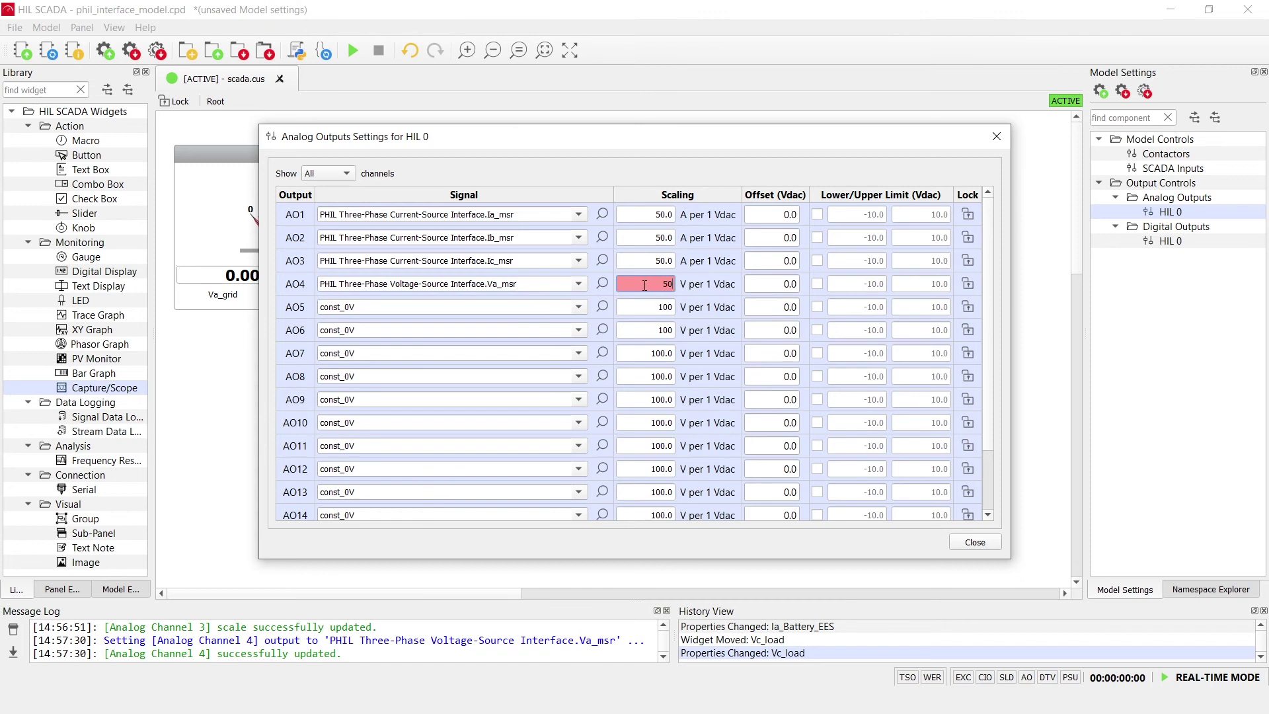
pyautogui.press('Return')
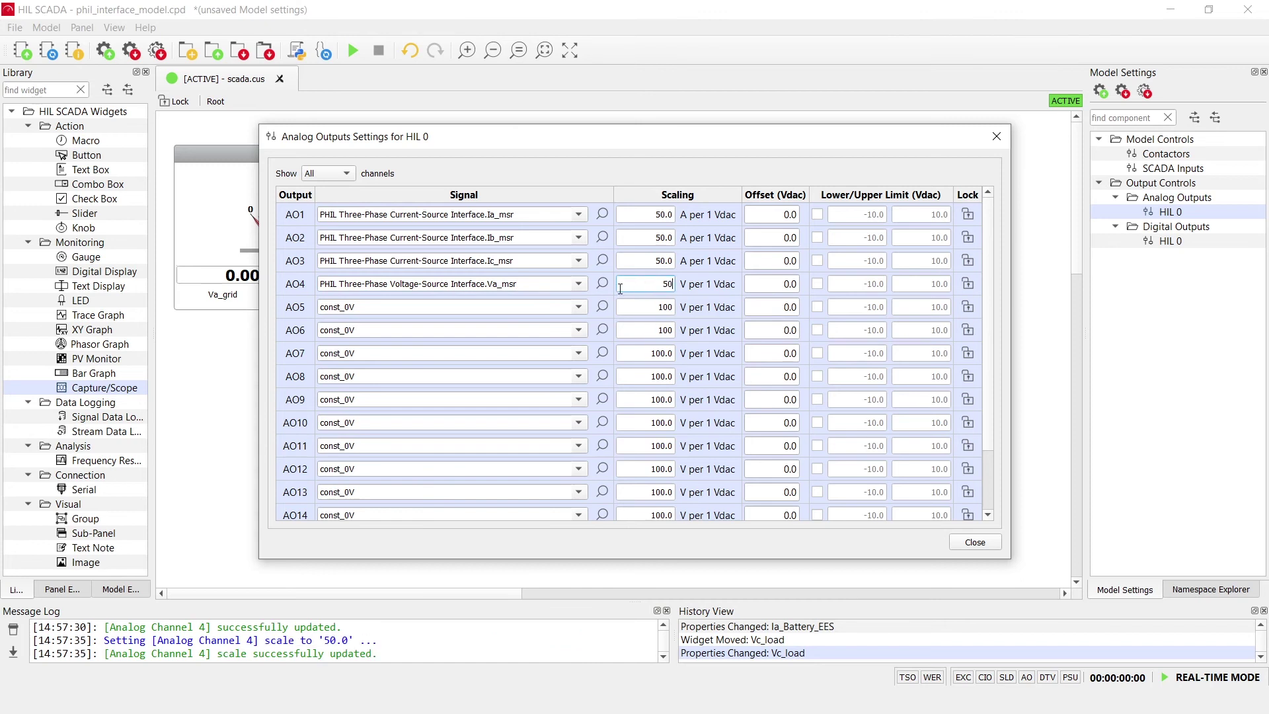
# Step: Assign PHIL Three-Phase Voltage-Source Interface.Vb_msr to analog output AO5 with a scaling of 50 V per 1 Vdac
pyautogui.doubleClick(541, 308)
pyautogui.write('msr')
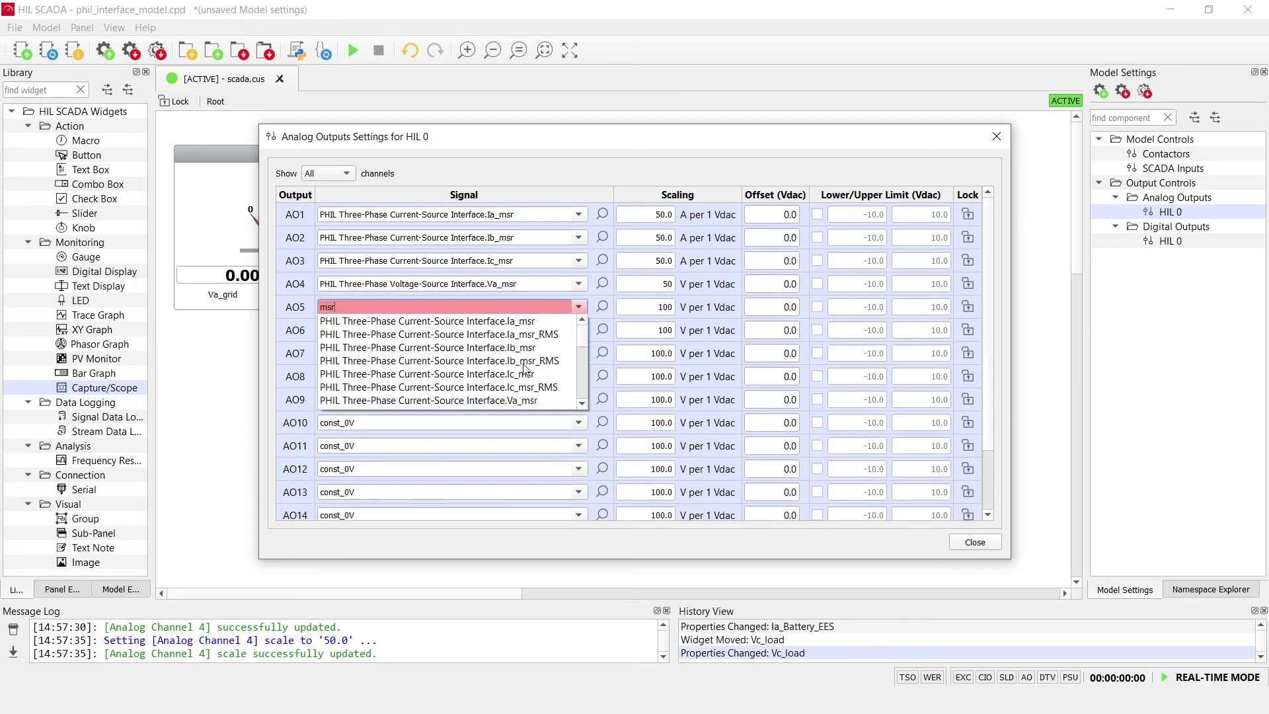
pyautogui.scroll(-4, 529, 376)
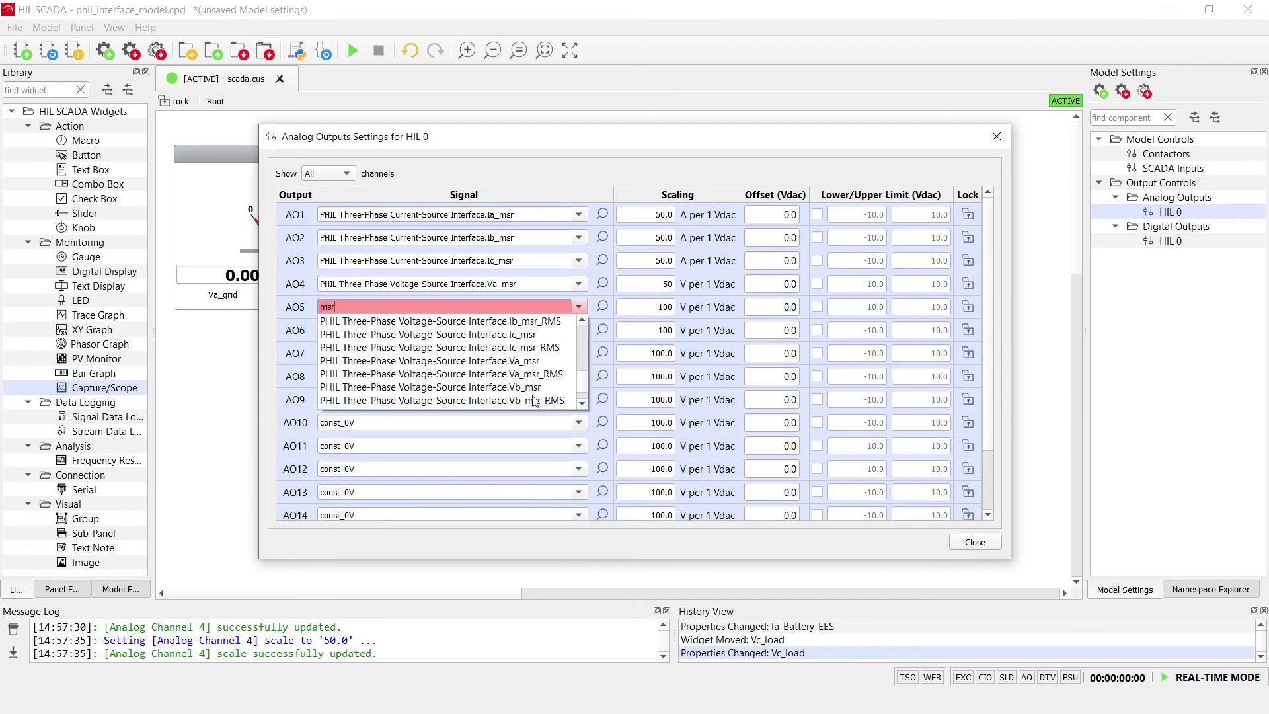
pyautogui.click(528, 387)
pyautogui.doubleClick(631, 308)
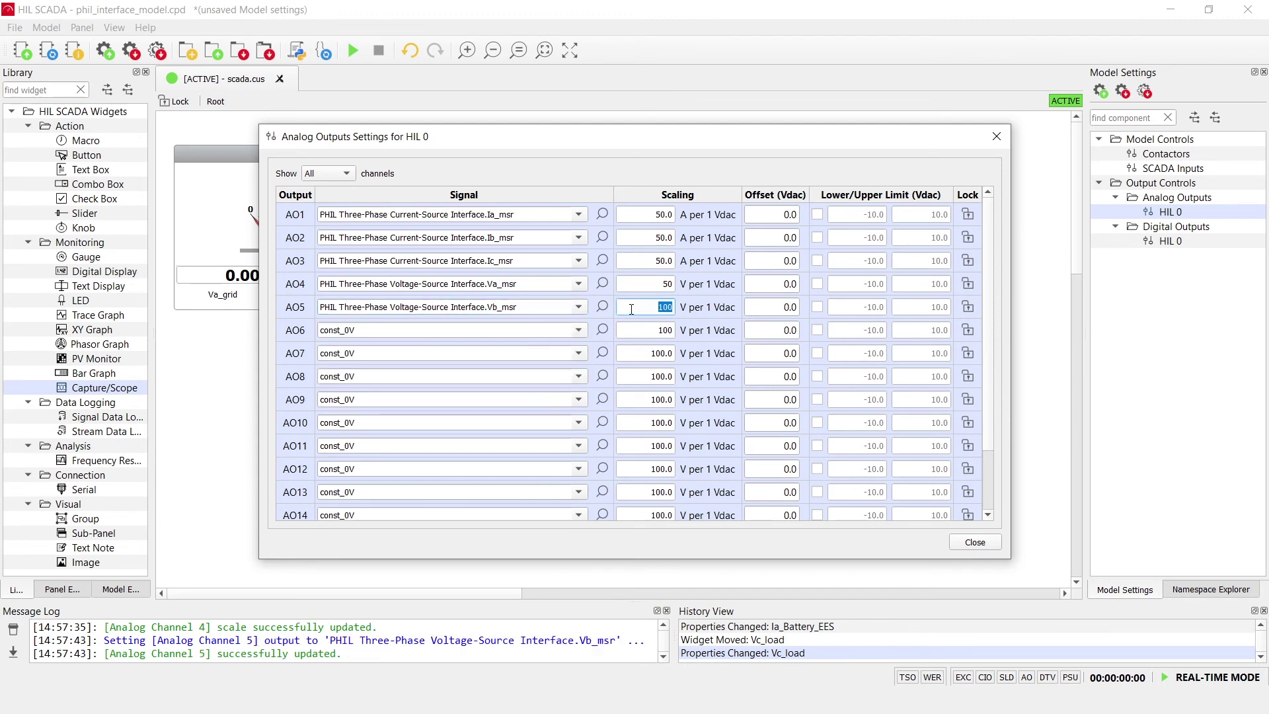
pyautogui.write('50')
pyautogui.press('Return')
# Step: Assign PHIL Three-Phase Voltage-Source Interface.Vc_msr to analog output AO6 with a scaling of 50 V per 1 Vdac and close the analog output settings
pyautogui.click(547, 331)
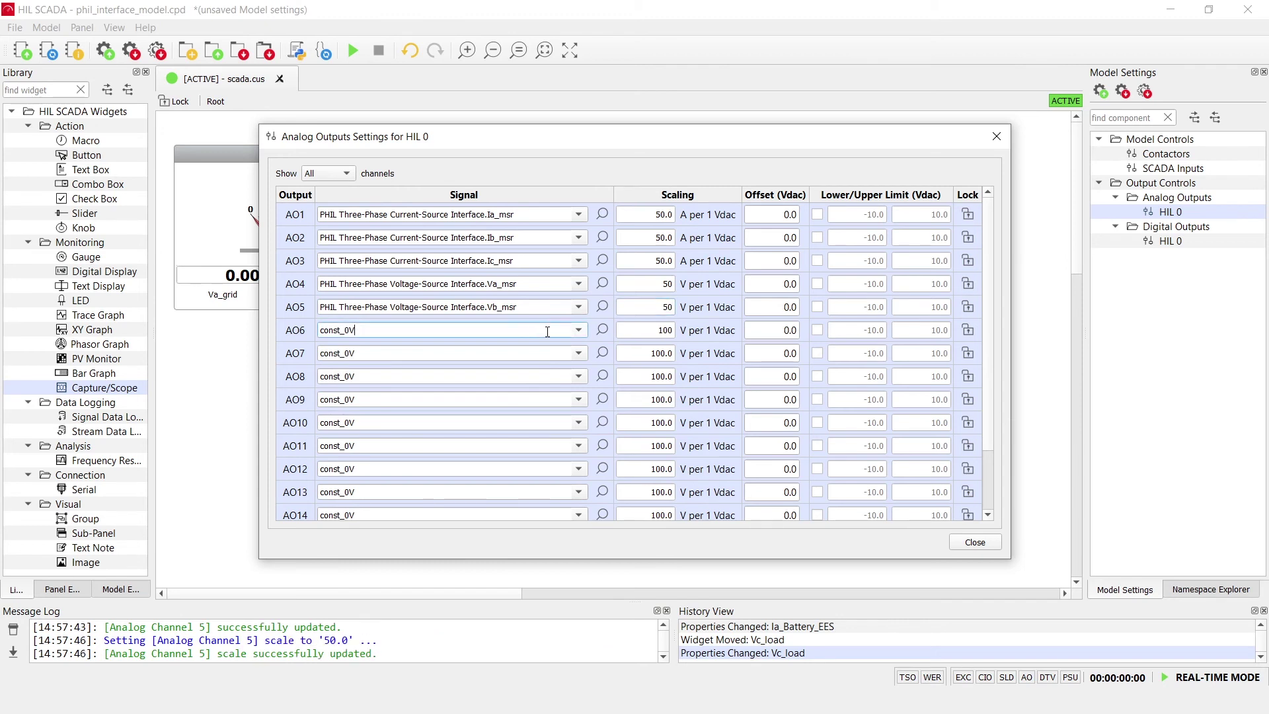
pyautogui.hotkey('ctrl', 'a')
pyautogui.write('msr')
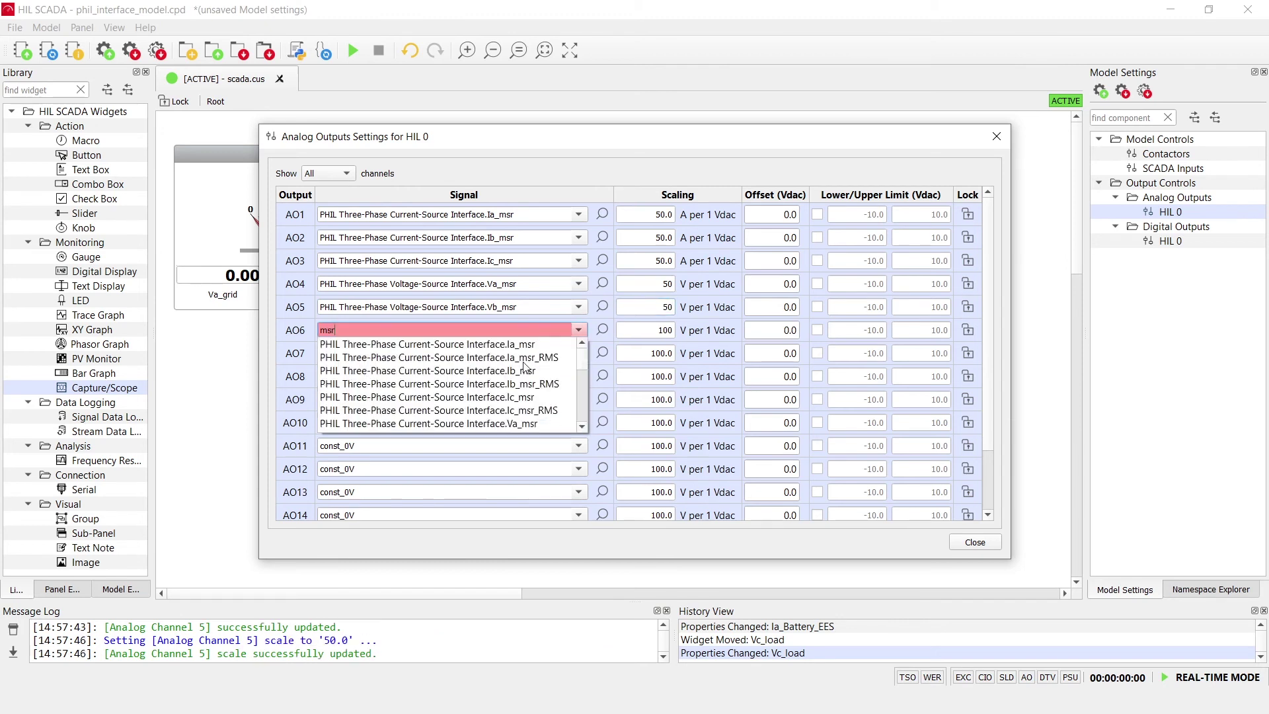
pyautogui.scroll(-5, 528, 384)
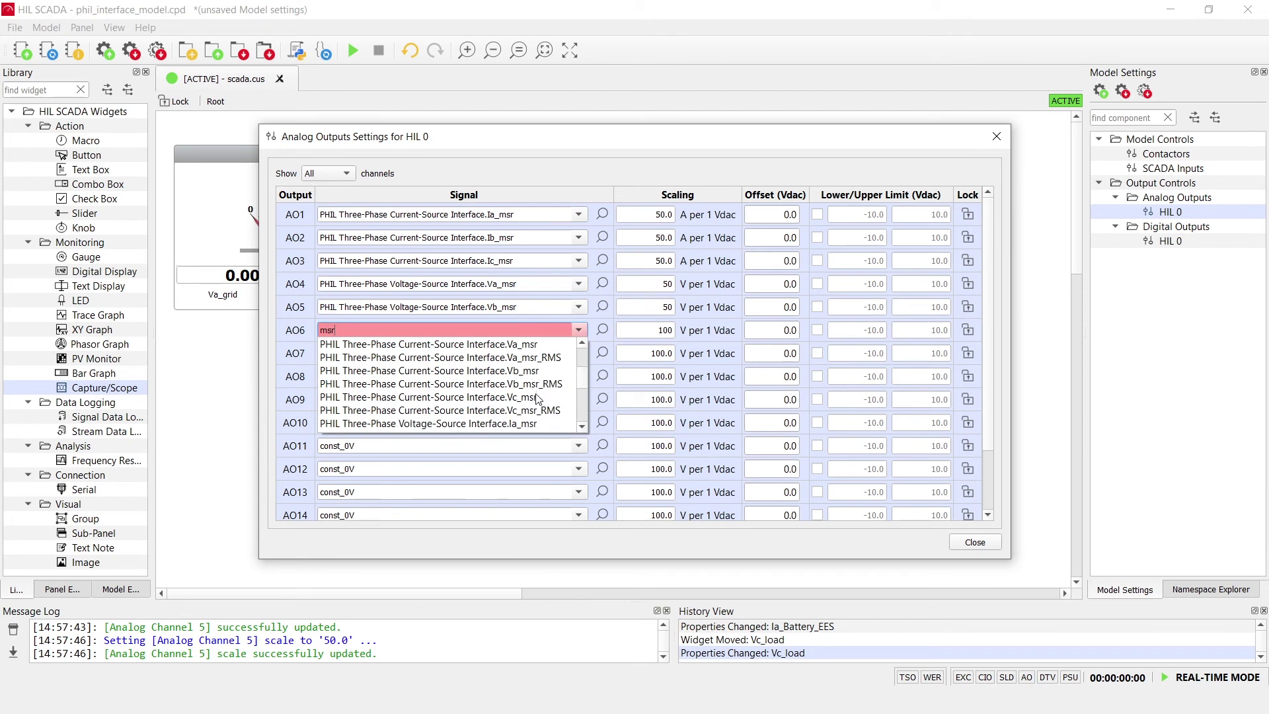
pyautogui.scroll(-1, 535, 399)
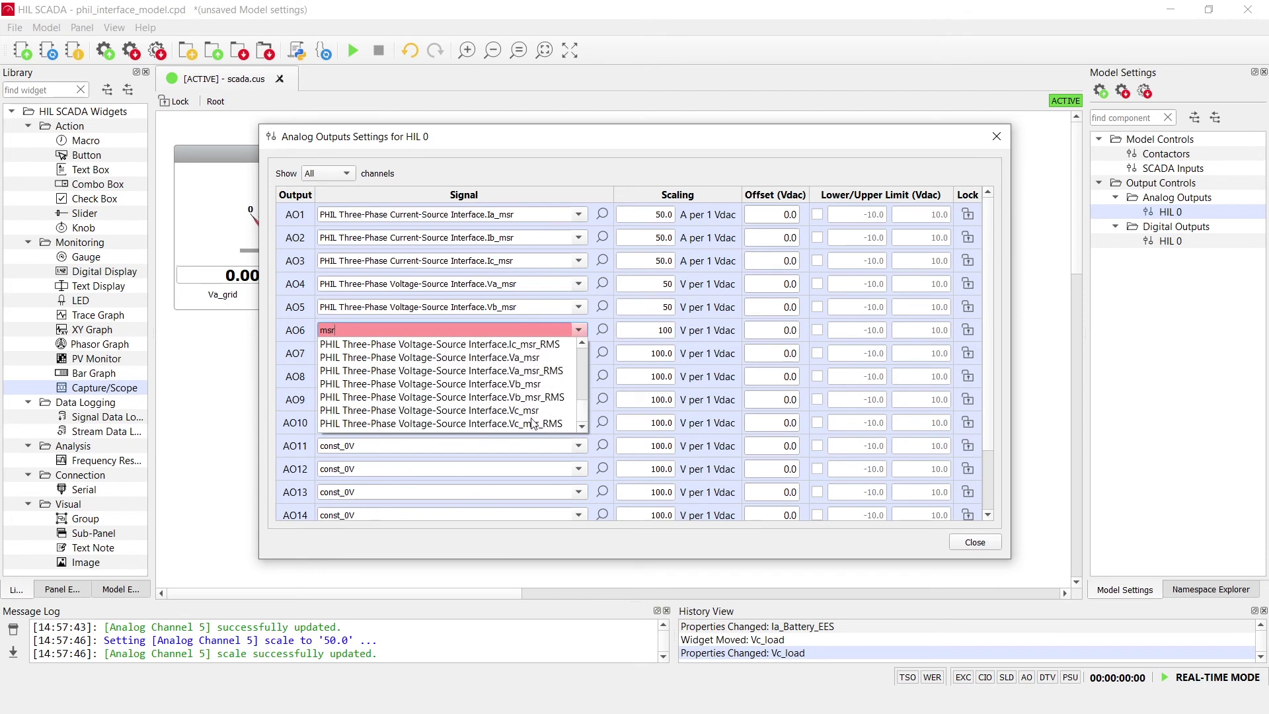
pyautogui.click(532, 412)
pyautogui.doubleClick(643, 336)
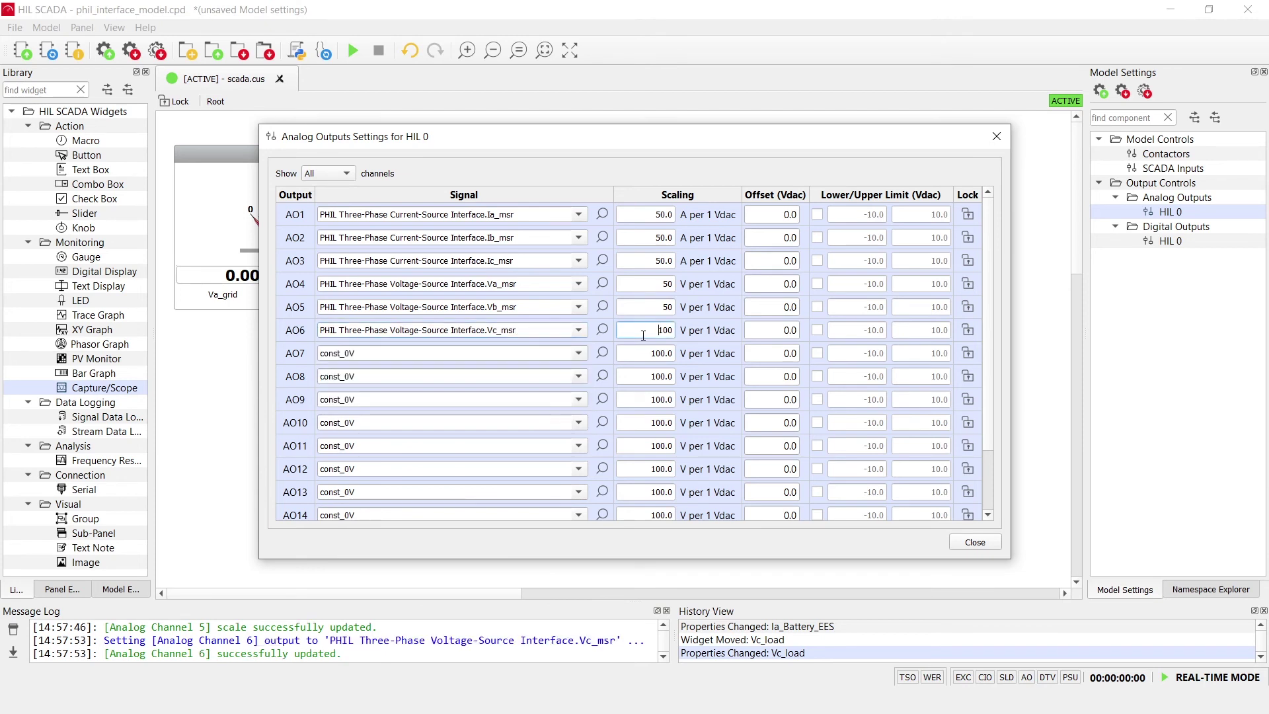
pyautogui.write('50')
pyautogui.press('Return')
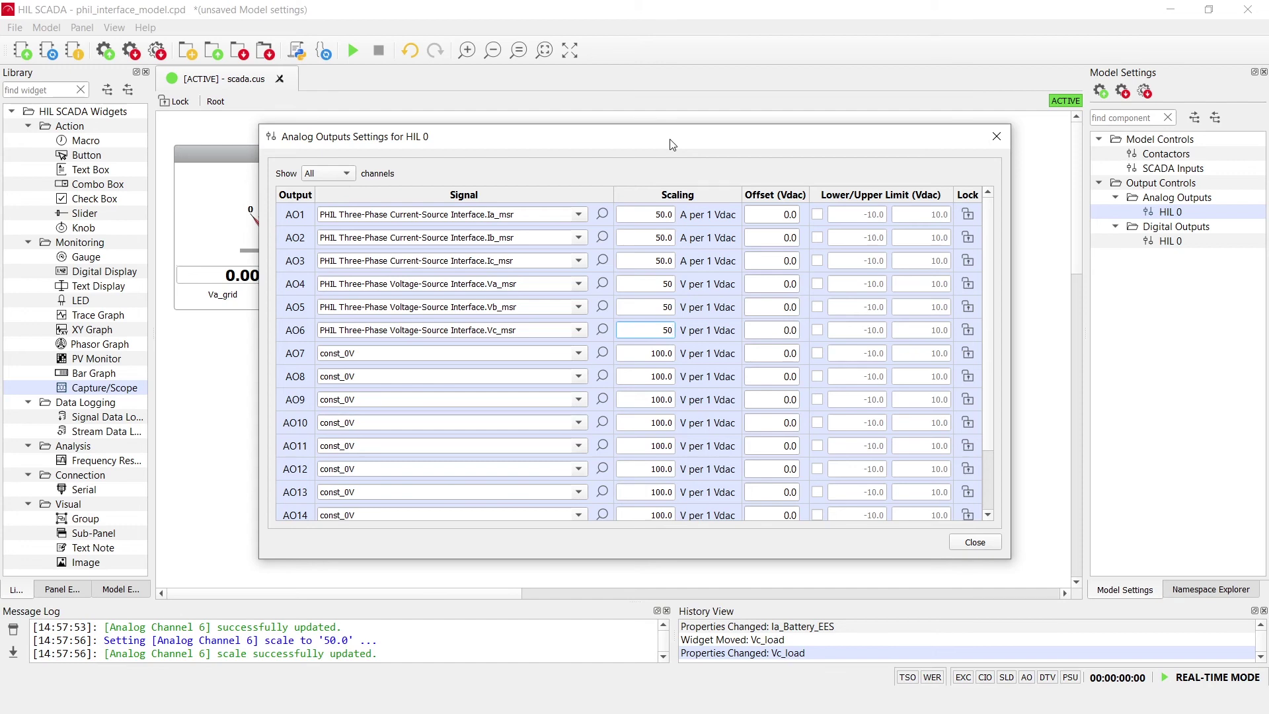
pyautogui.click(975, 542)
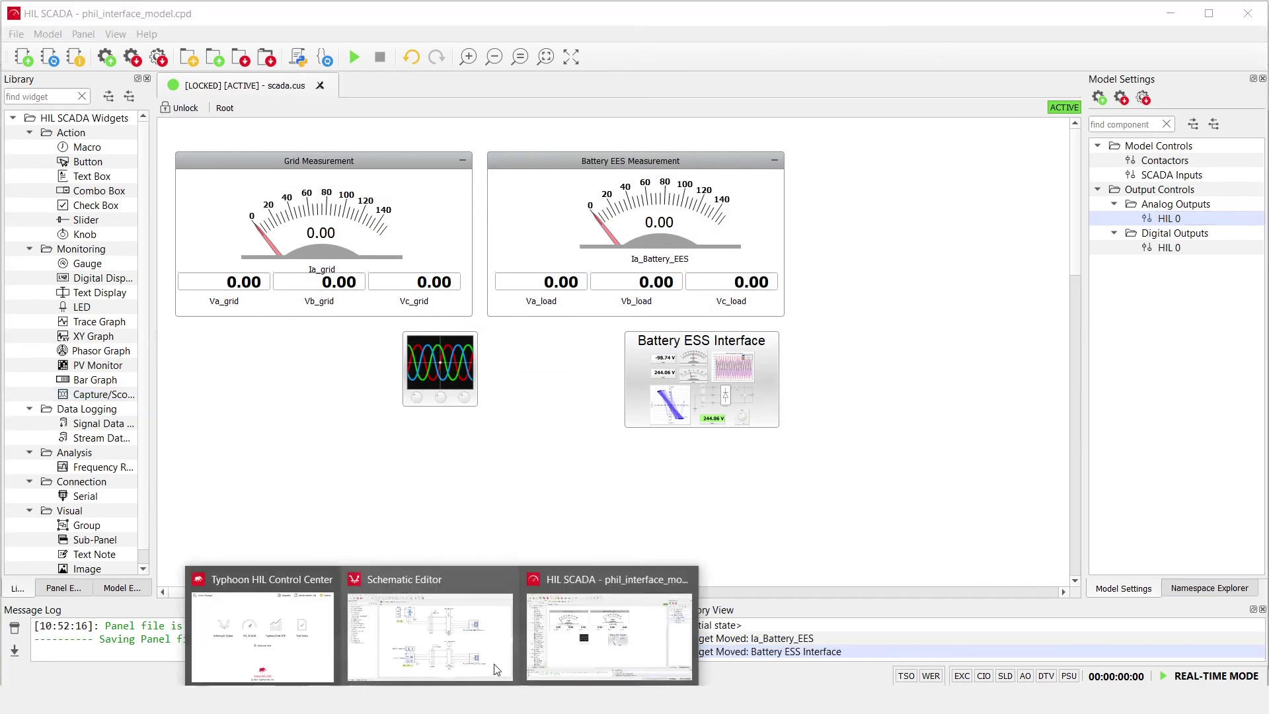
# Step: Switch to the Schematic Editor and examine the grid circuit and the battery ESS circuit by selecting each in turn
pyautogui.click(508, 631)
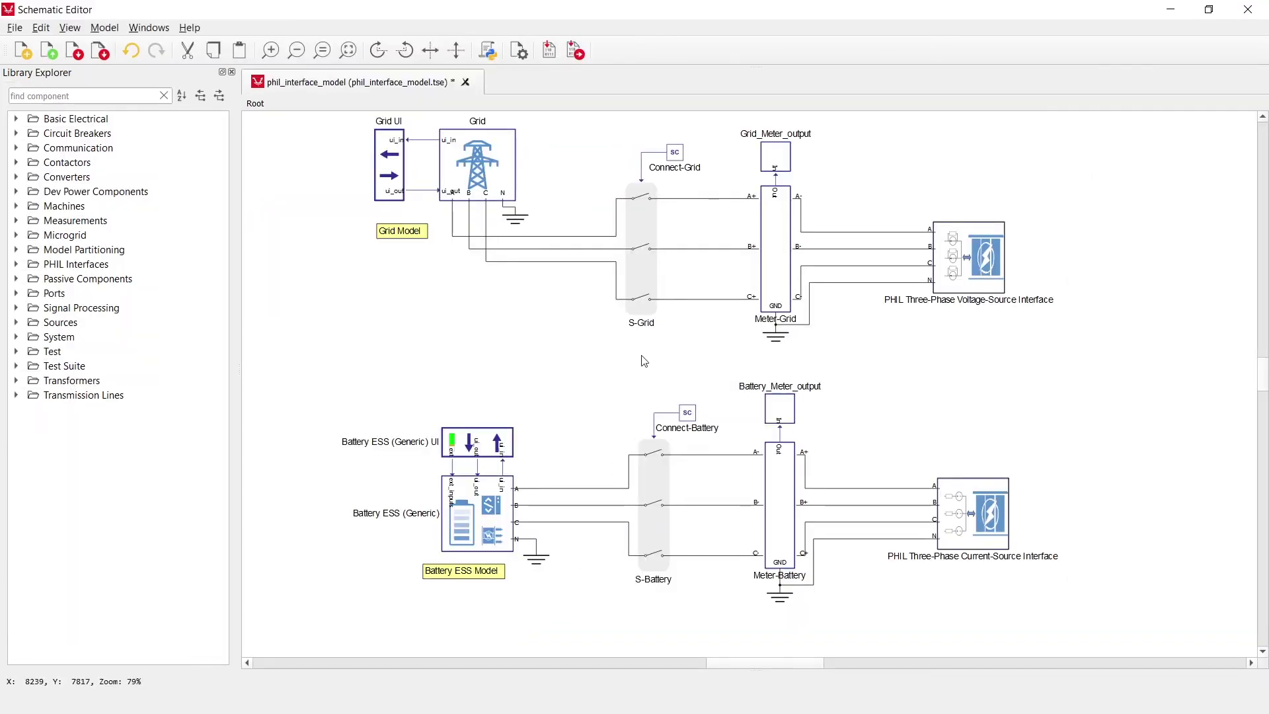
pyautogui.moveTo(312, 114); pyautogui.dragTo(1100, 348)
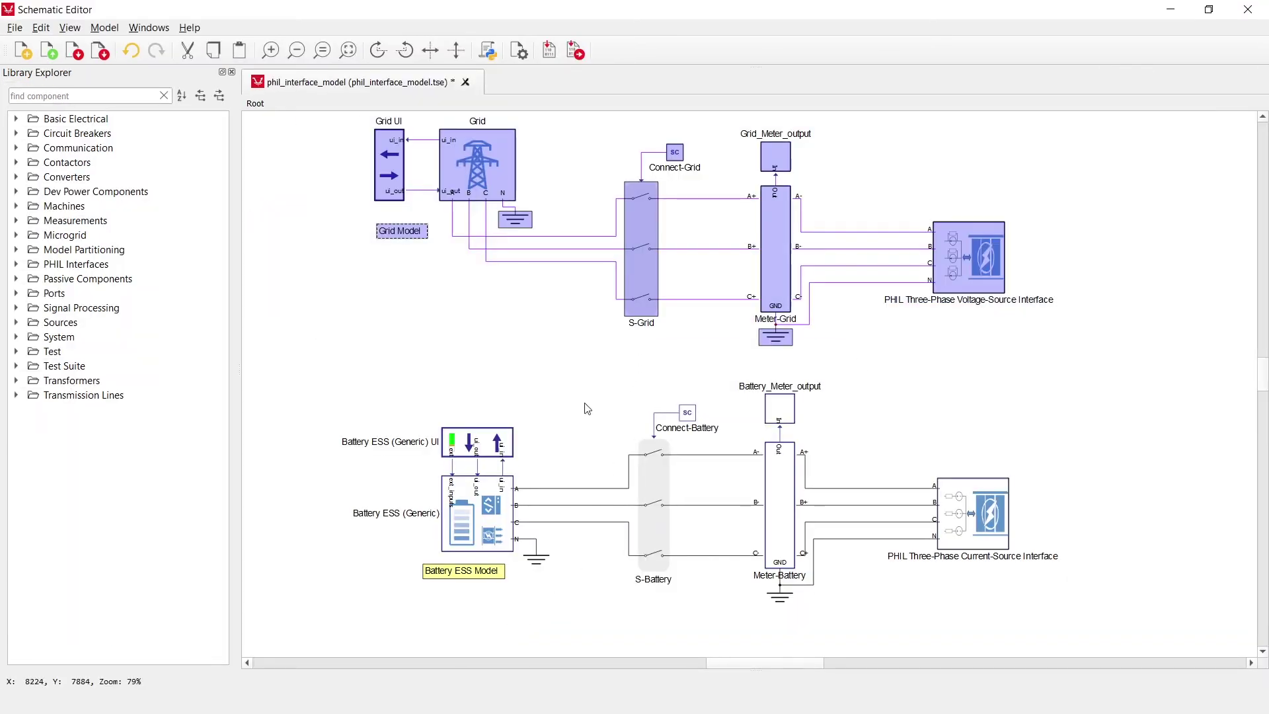
pyautogui.moveTo(327, 365); pyautogui.dragTo(1011, 590)
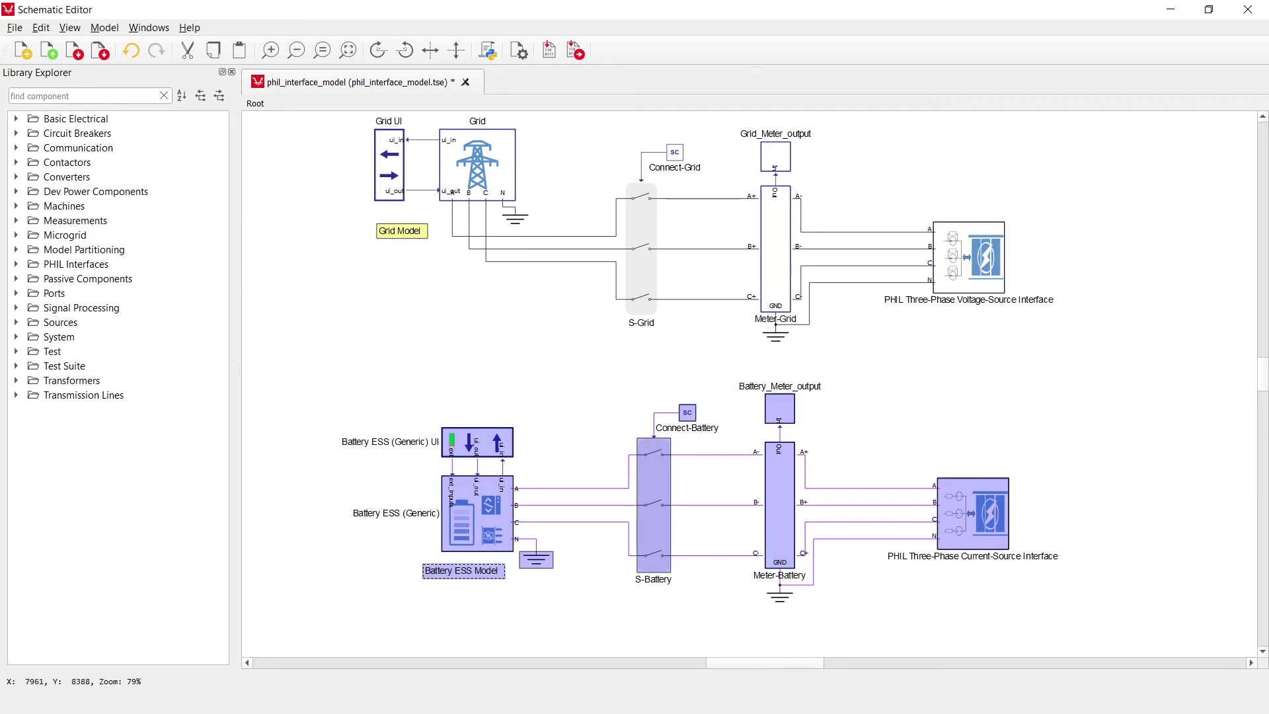
# Step: Start the simulation in HIL SCADA and enable the inverter in the Battery ESS Interface sub-panel
pyautogui.moveTo(440, 700)
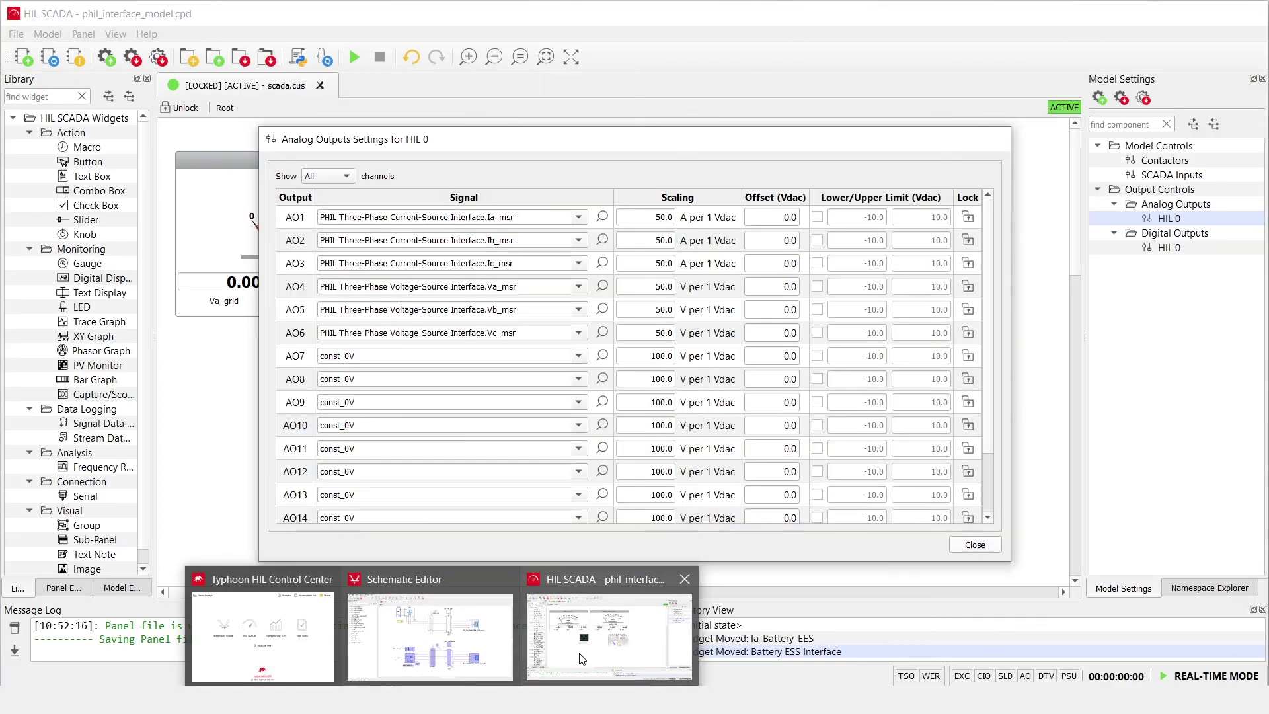
pyautogui.click(580, 653)
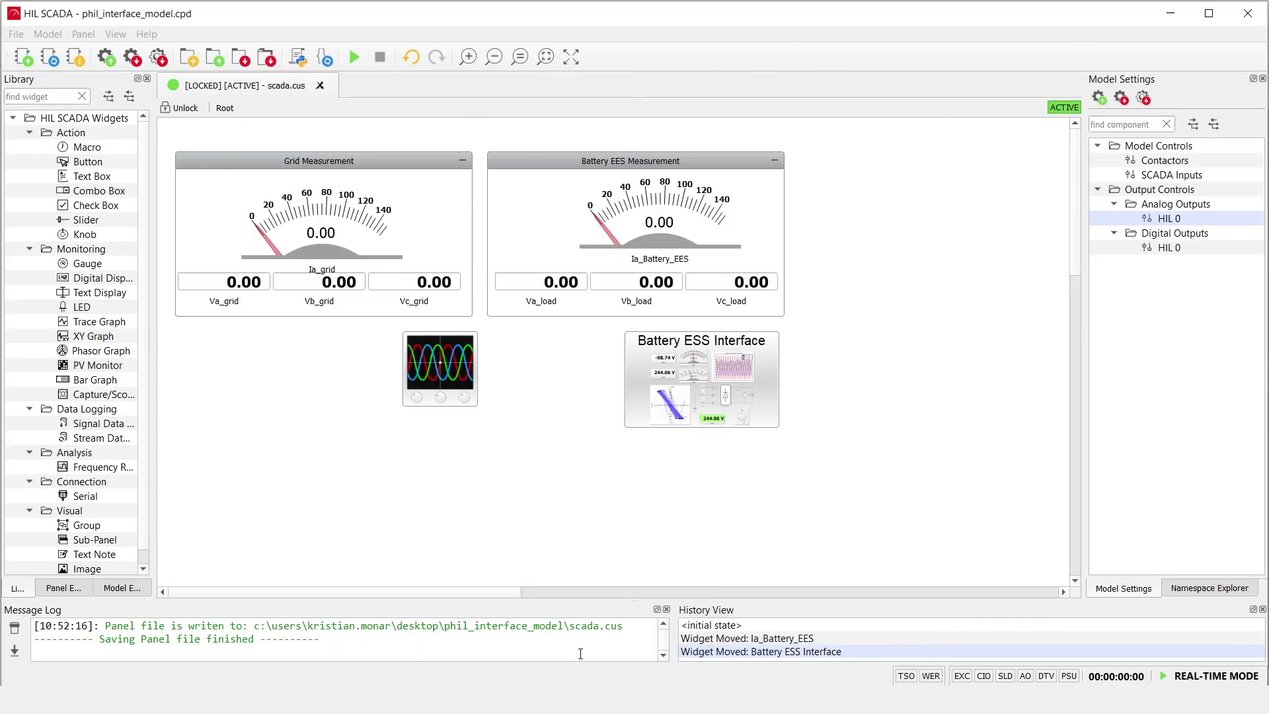
pyautogui.click(355, 57)
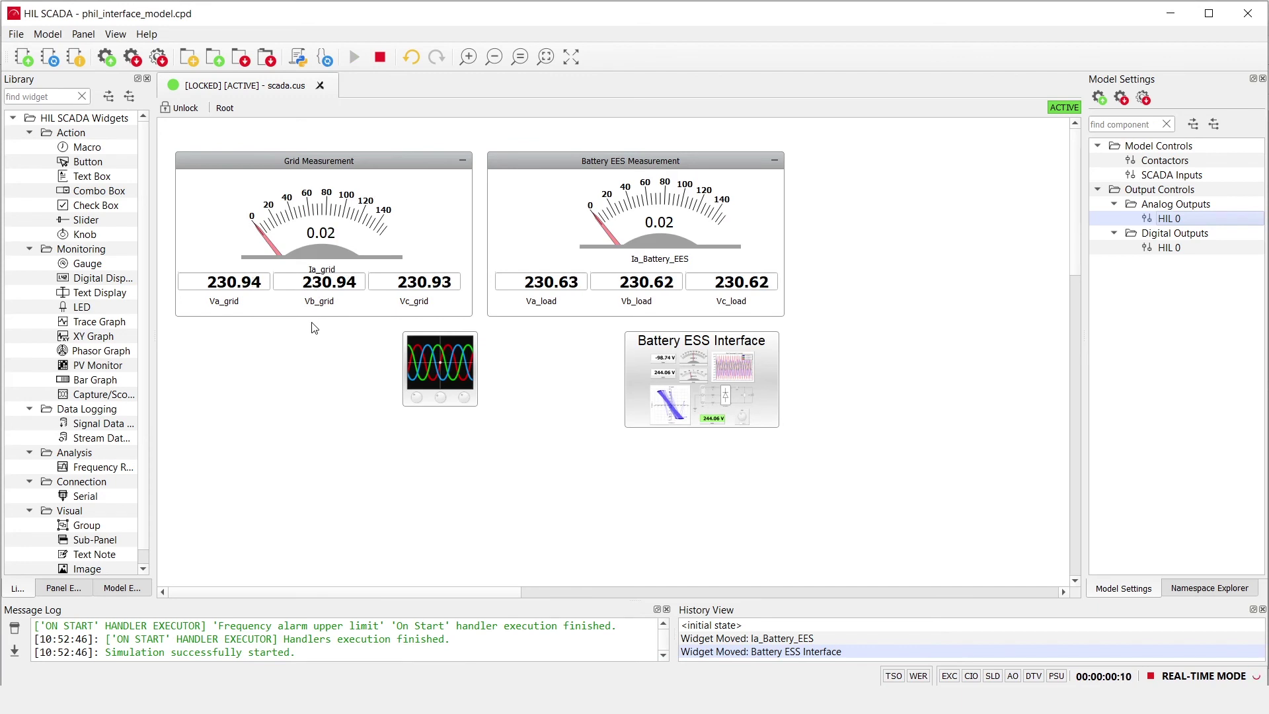
pyautogui.doubleClick(630, 357)
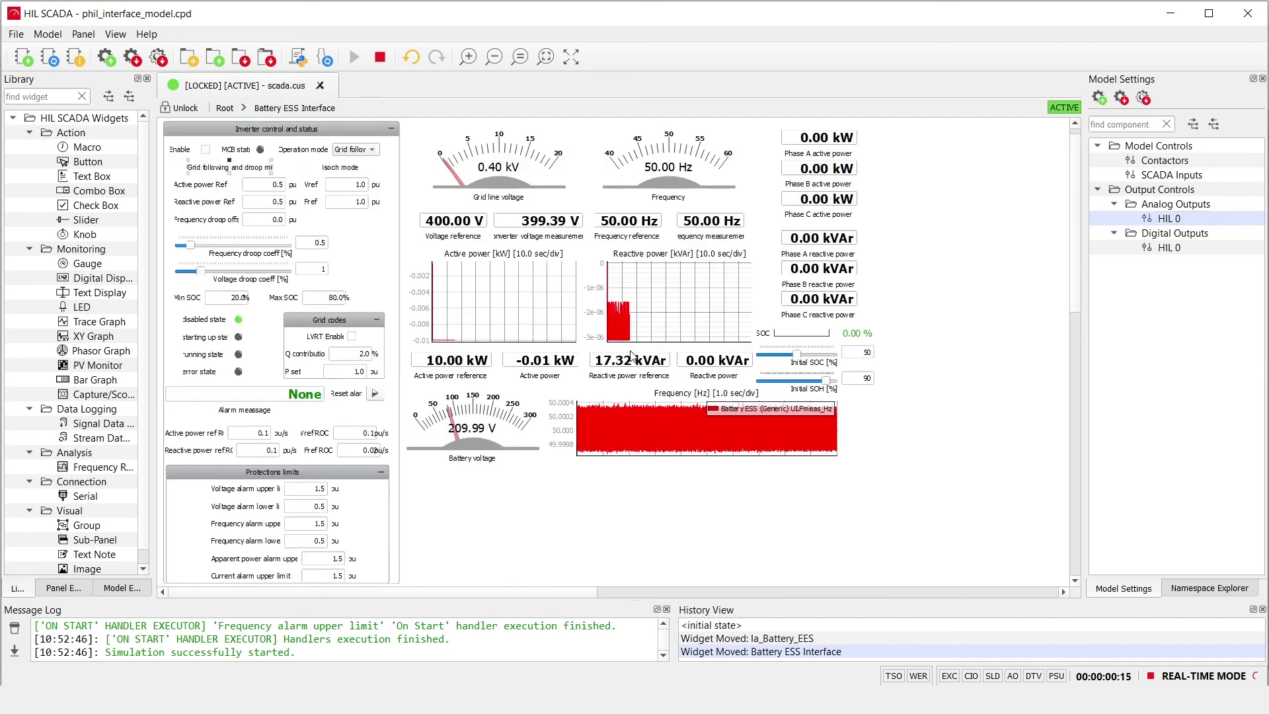
pyautogui.click(205, 150)
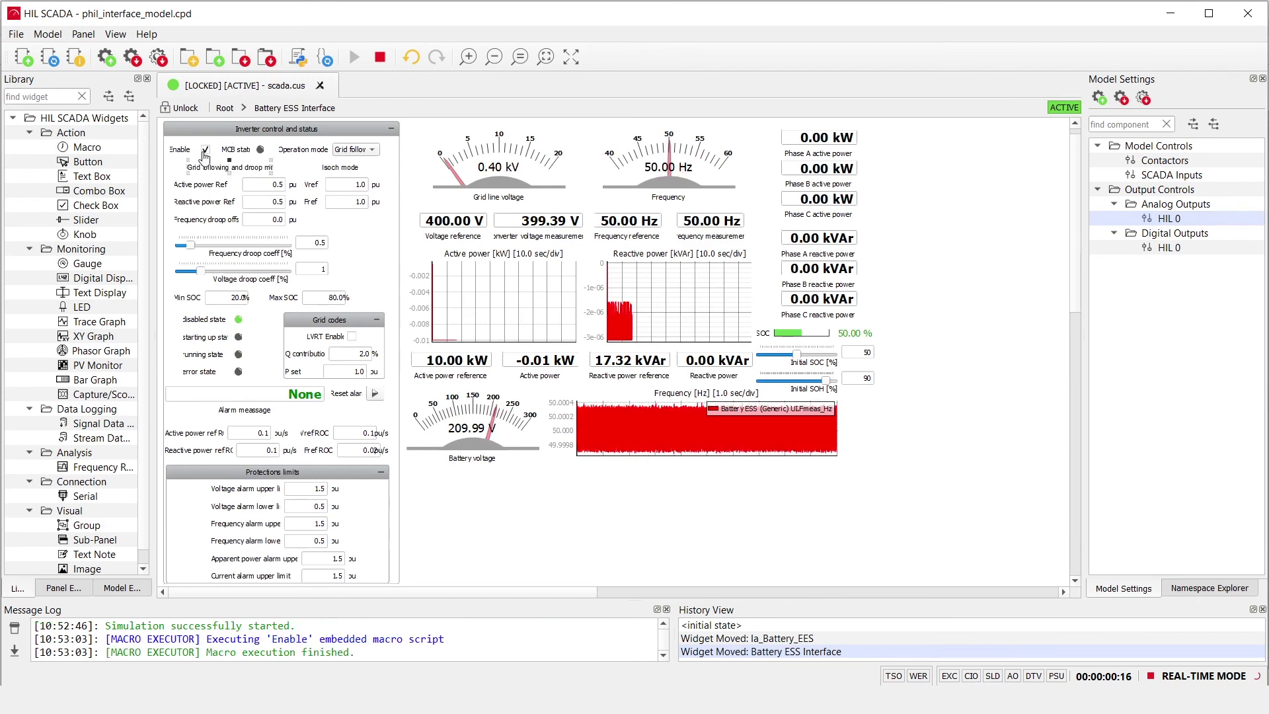
# Step: Check the grid and battery measurements on the root panel and set the Battery ESS Reactive power Ref to -0.5 pu
pyautogui.click(225, 108)
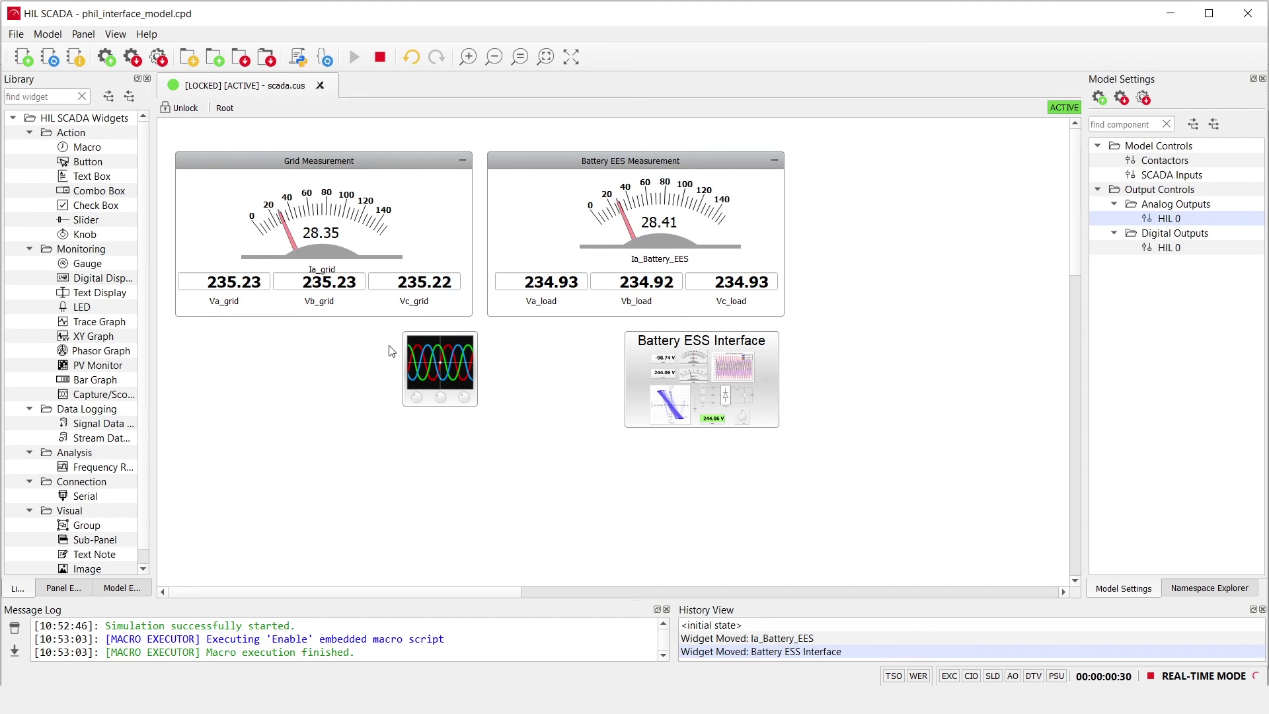
pyautogui.doubleClick(638, 356)
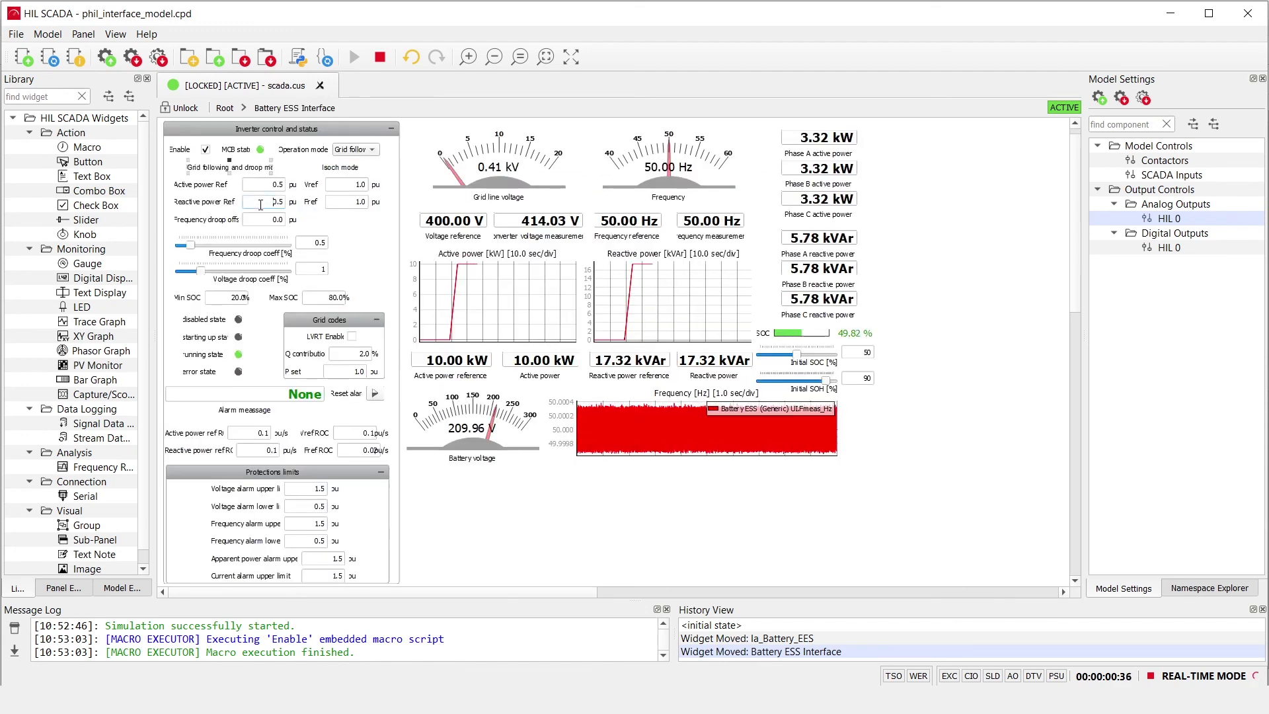
pyautogui.click(260, 205)
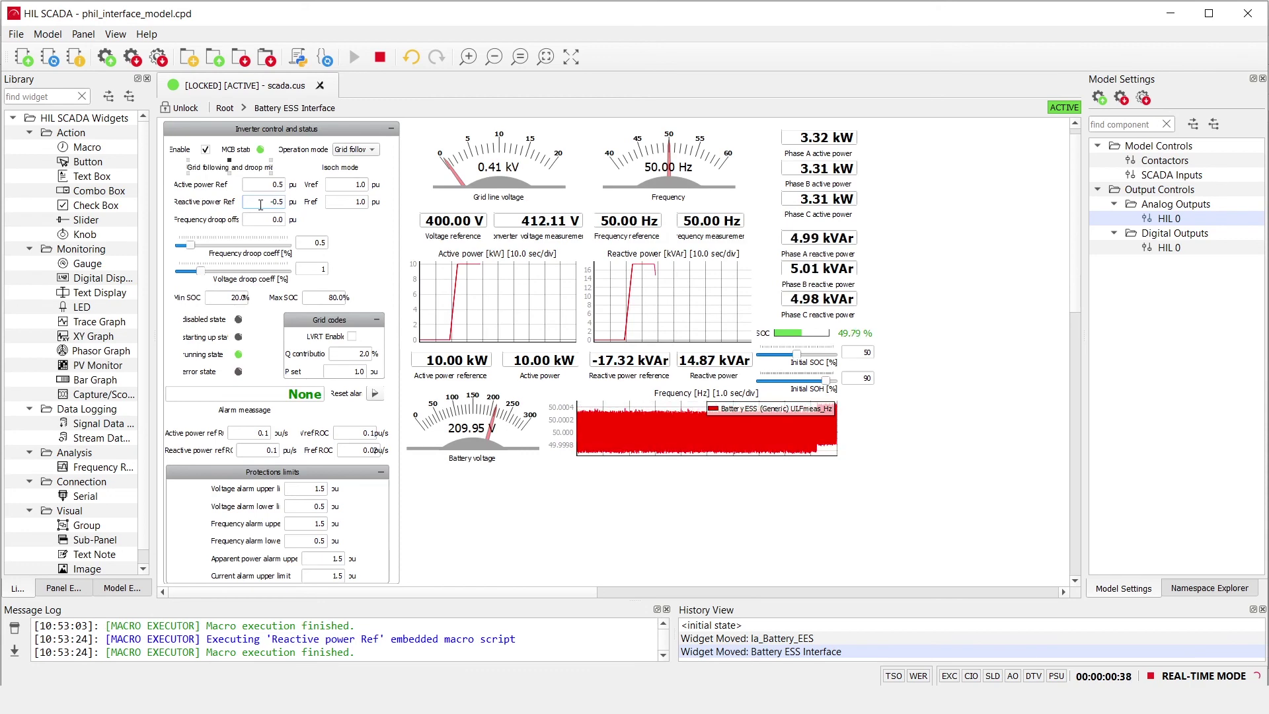
# Step: Review the grid and battery measurements on the root panel and stop the simulation
pyautogui.click(221, 112)
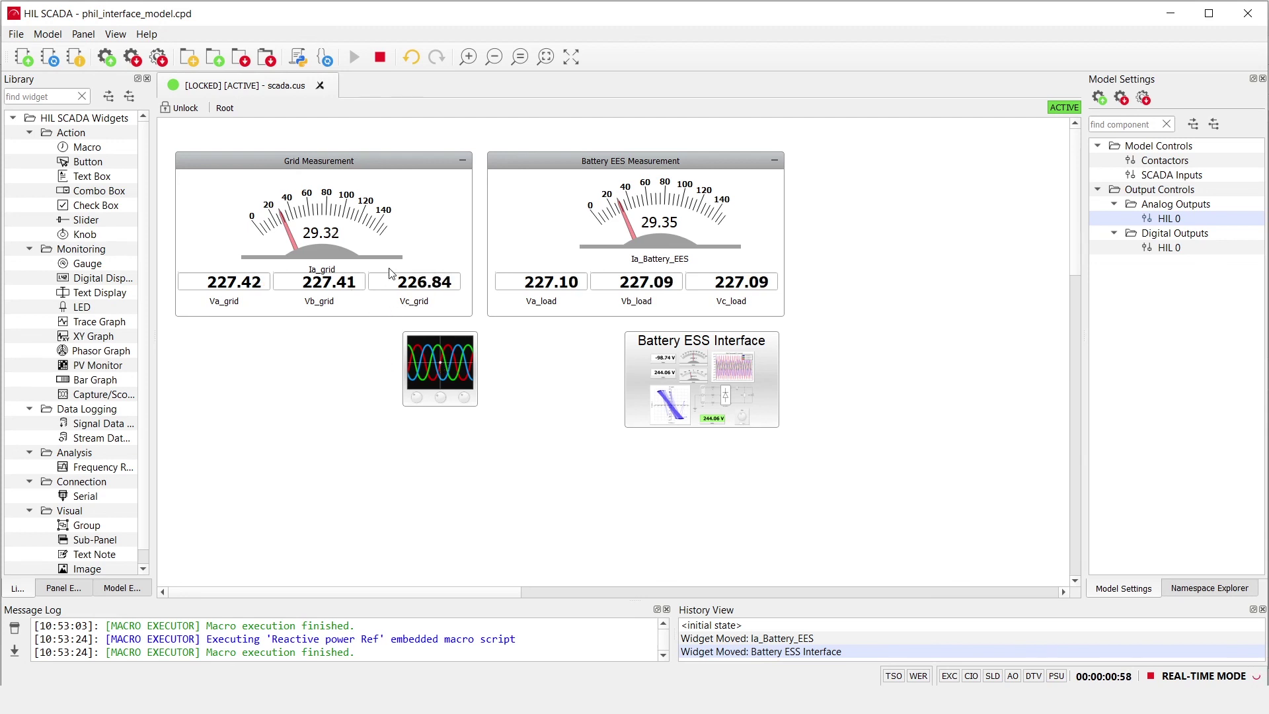
pyautogui.click(379, 58)
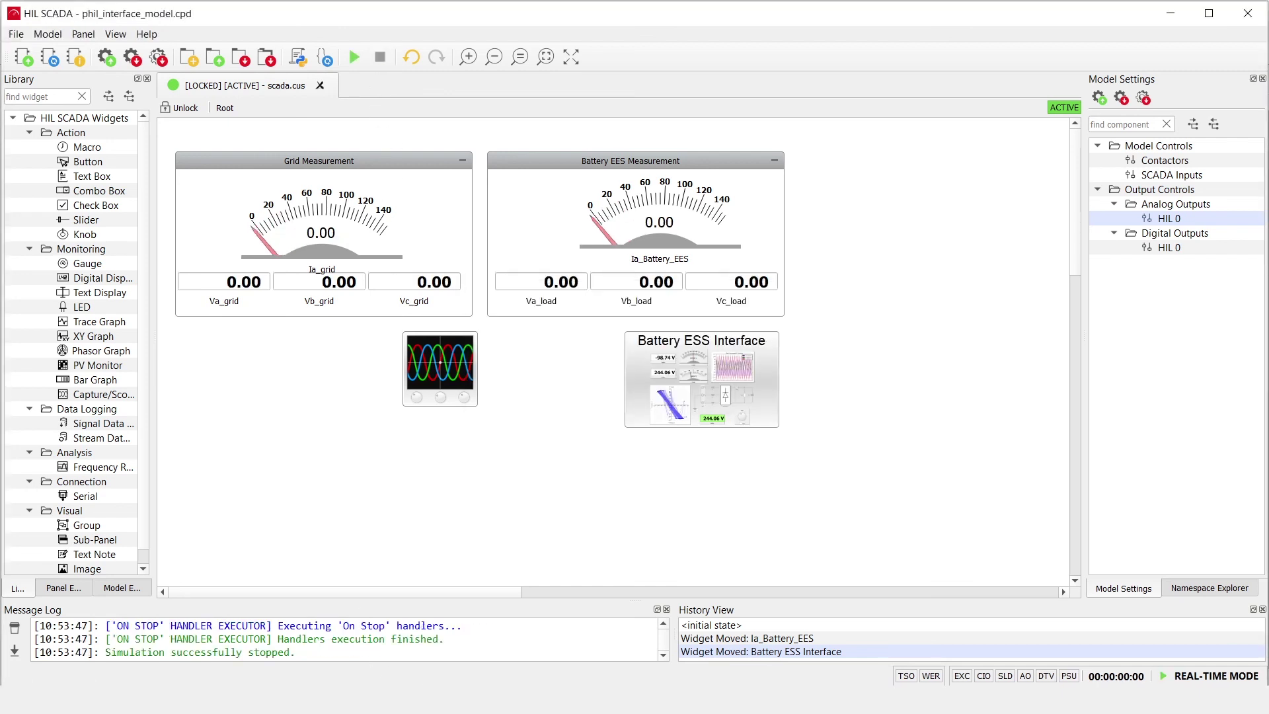